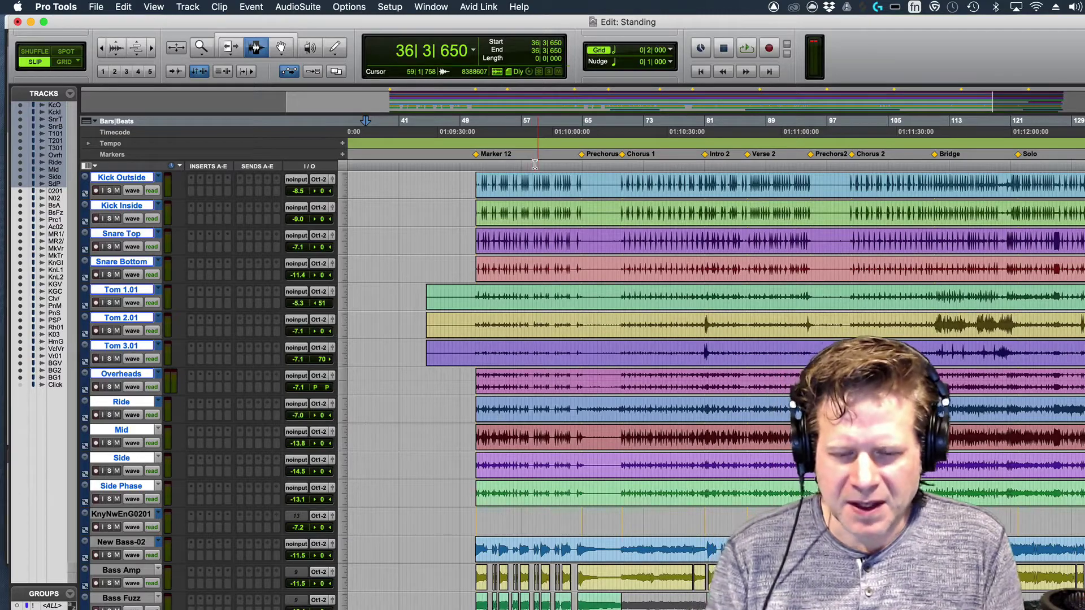
- Look through the session's tracks from the drums down to the guitars, keys and vocals
scroll(740, 292, "down", 10)
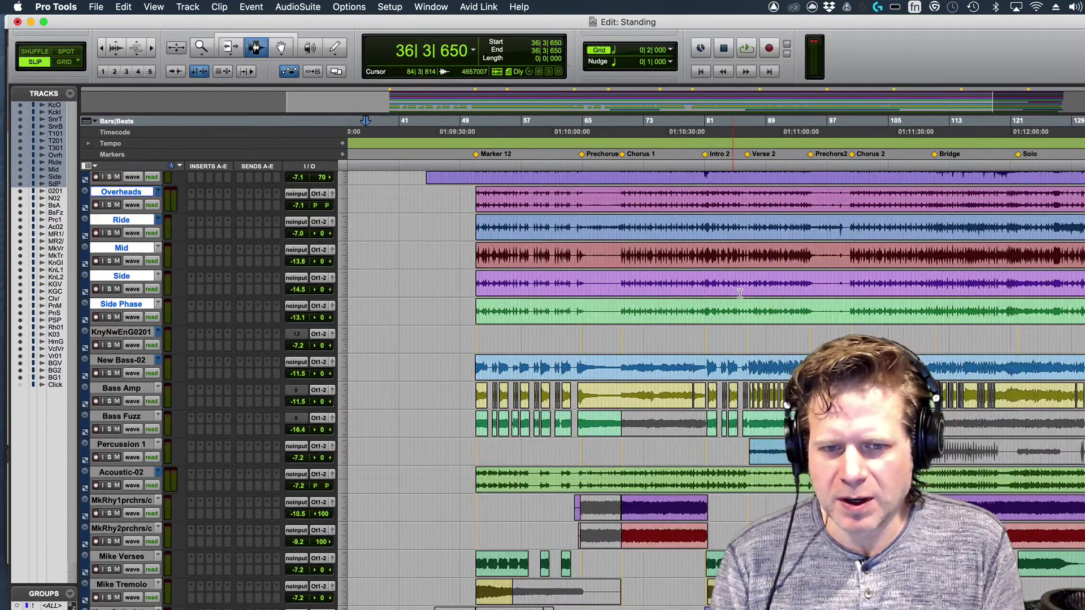
scroll(739, 293, "down", 4)
scroll(740, 292, "up", 14)
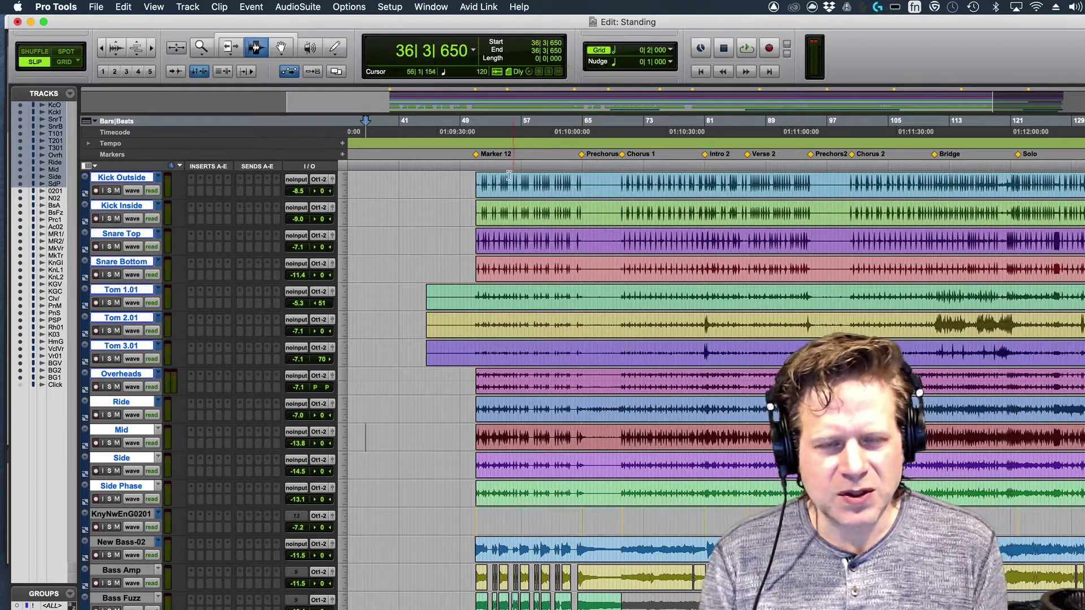
scroll(464, 261, "down", 5)
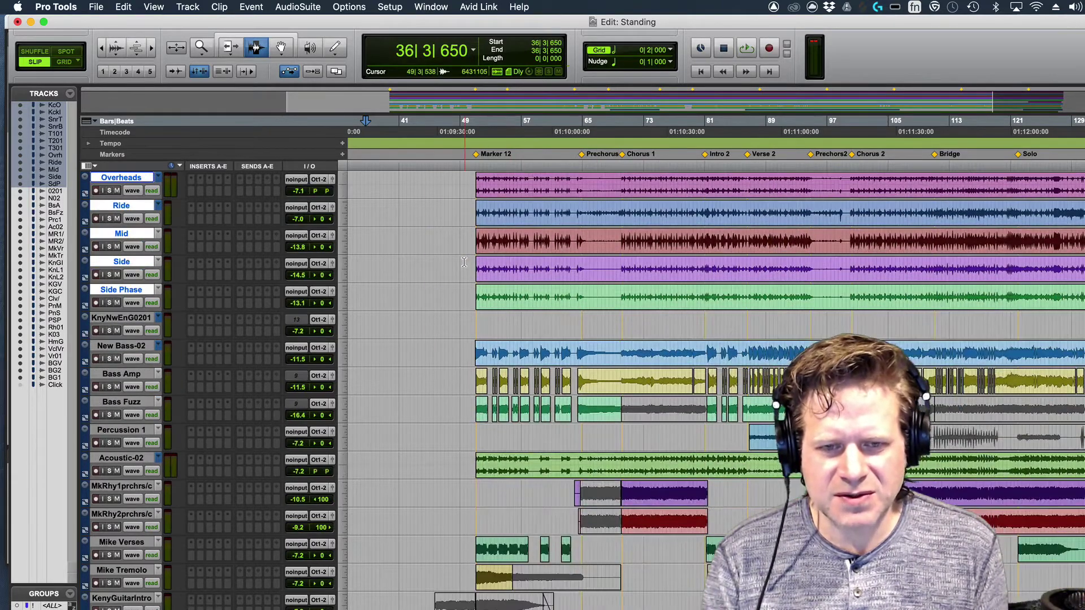
scroll(464, 262, "up", 4)
scroll(464, 262, "up", 1)
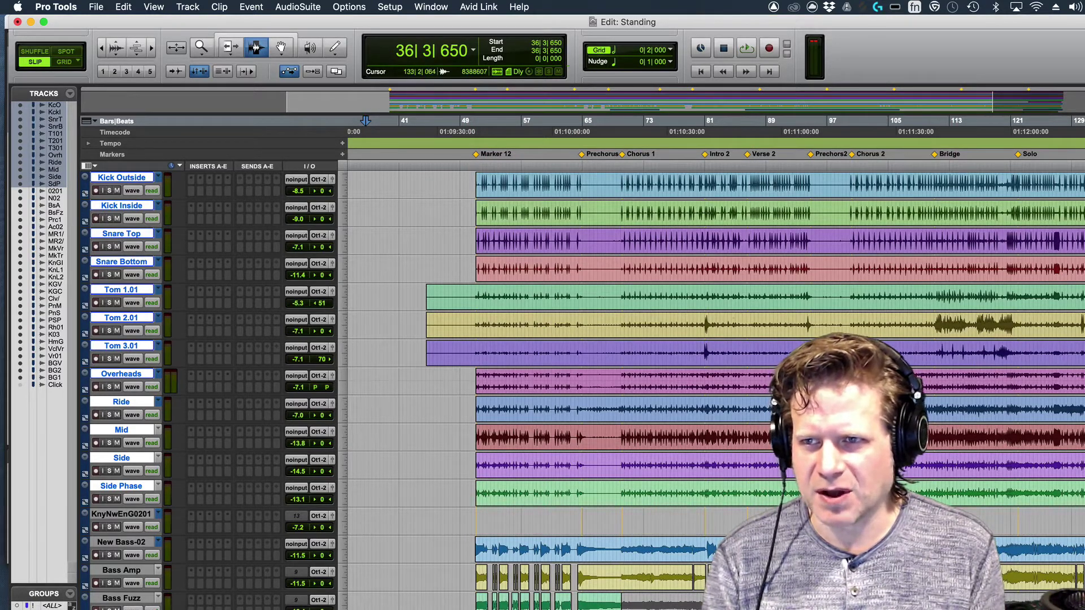
left_click(588, 265)
left_click(422, 221)
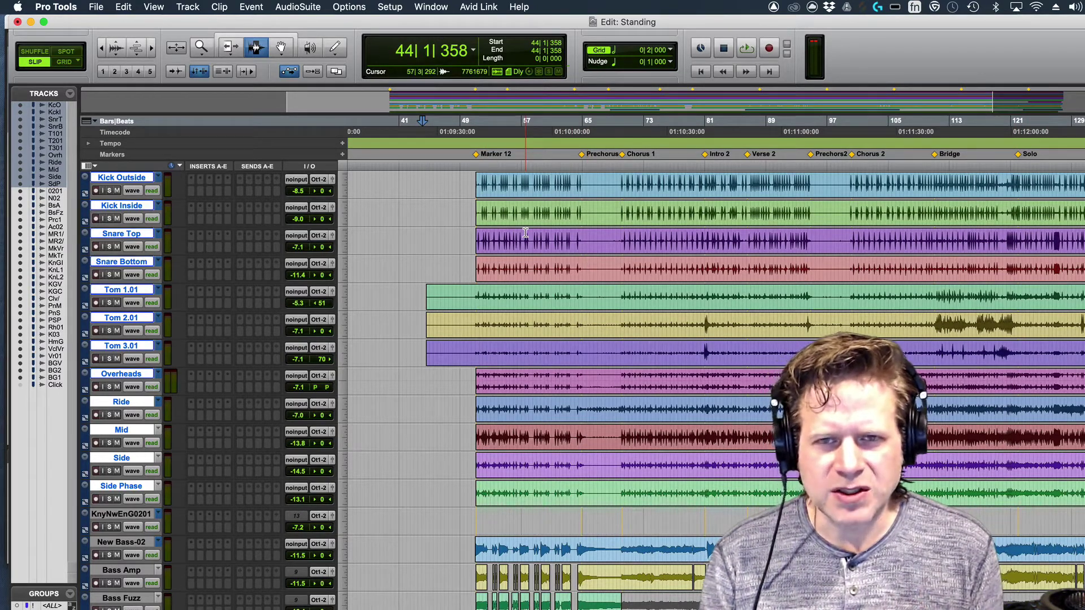
scroll(525, 233, "down", 14)
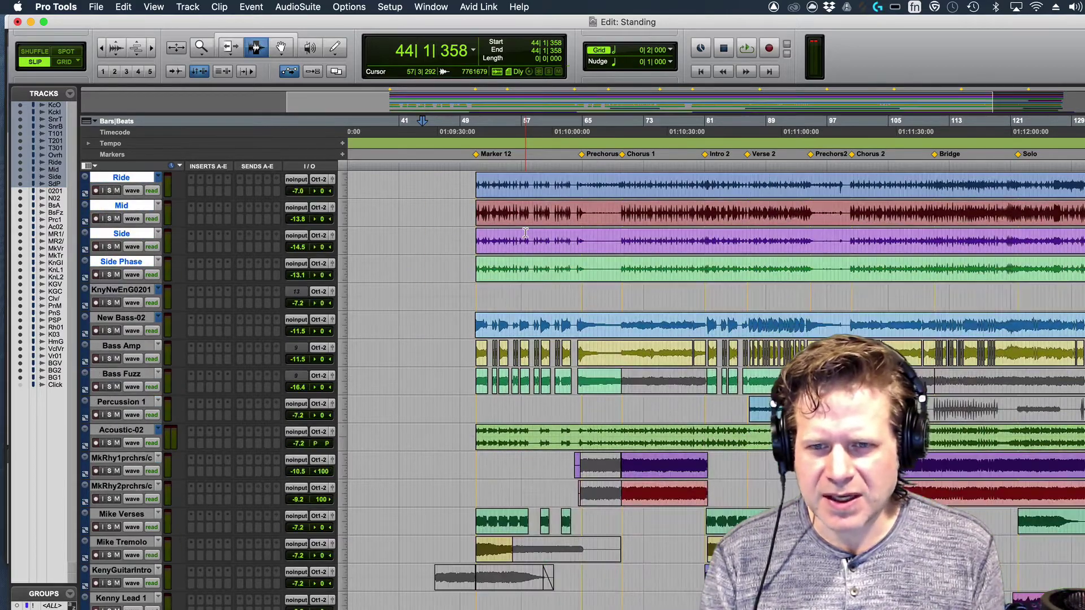
scroll(525, 233, "down", 5)
scroll(525, 233, "down", 4)
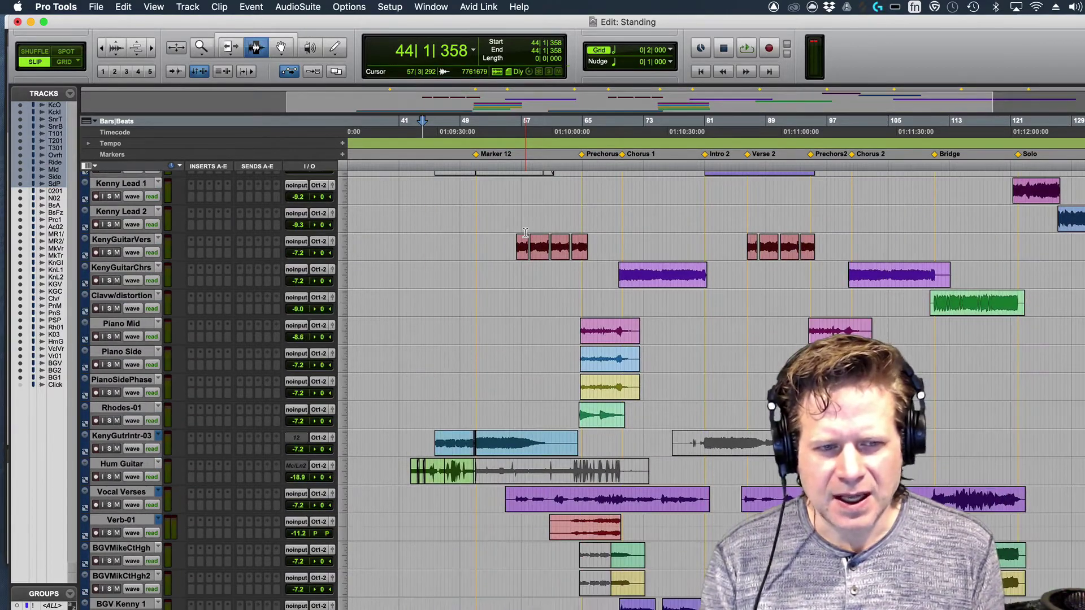
scroll(525, 232, "up", 20)
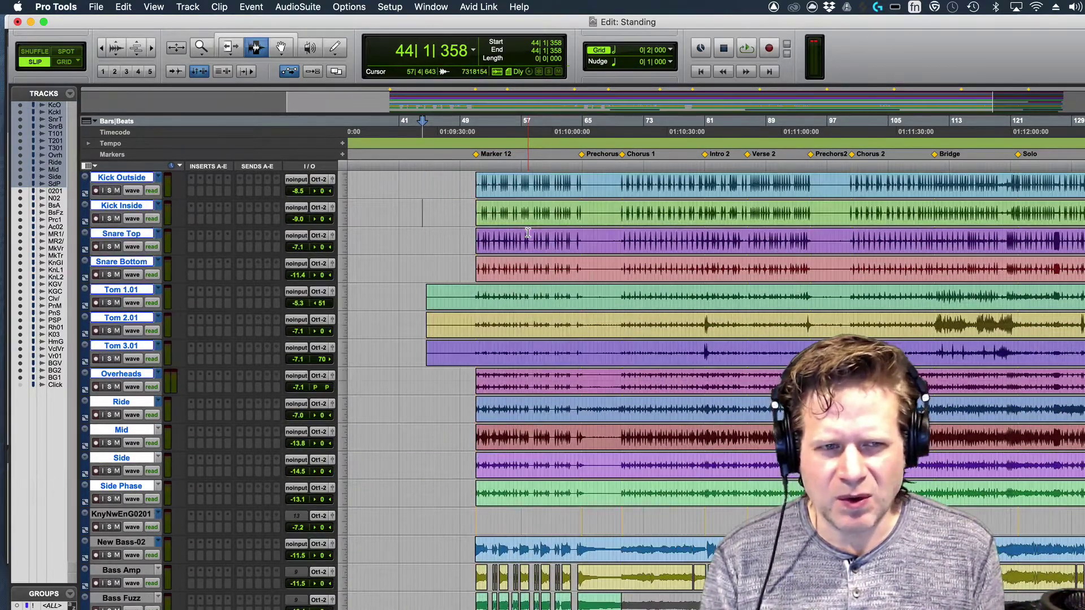
scroll(527, 233, "down", 4)
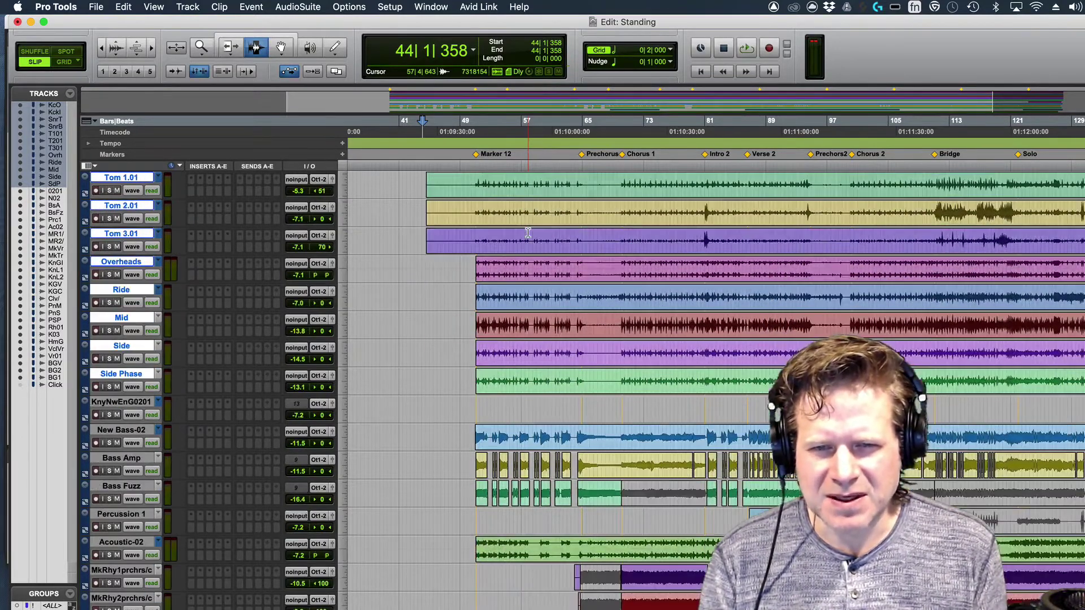
scroll(527, 233, "up", 4)
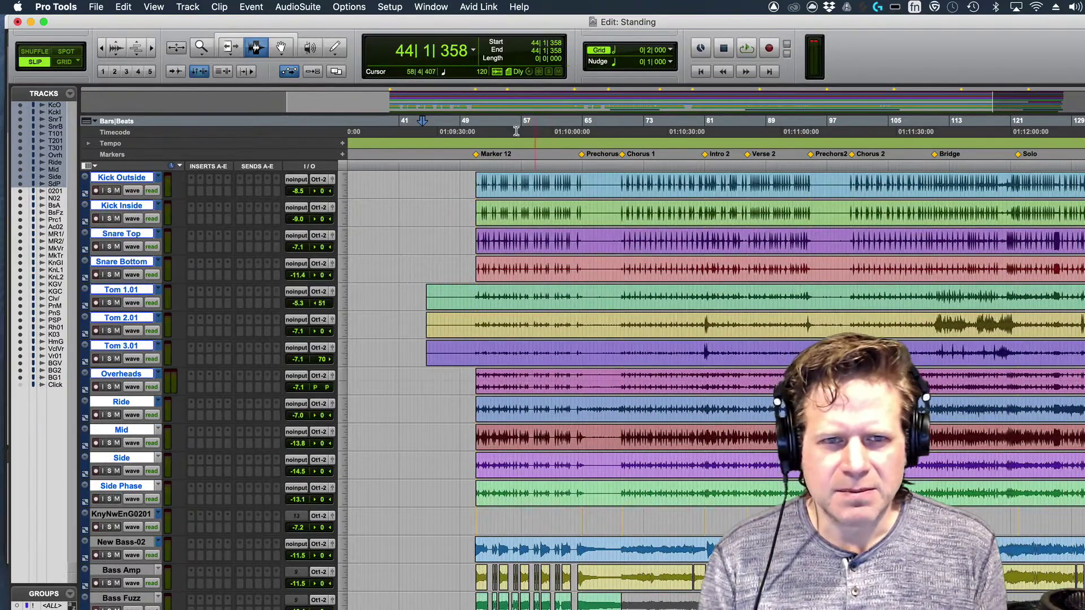
scroll(451, 314, "down", 10)
scroll(451, 314, "down", 12)
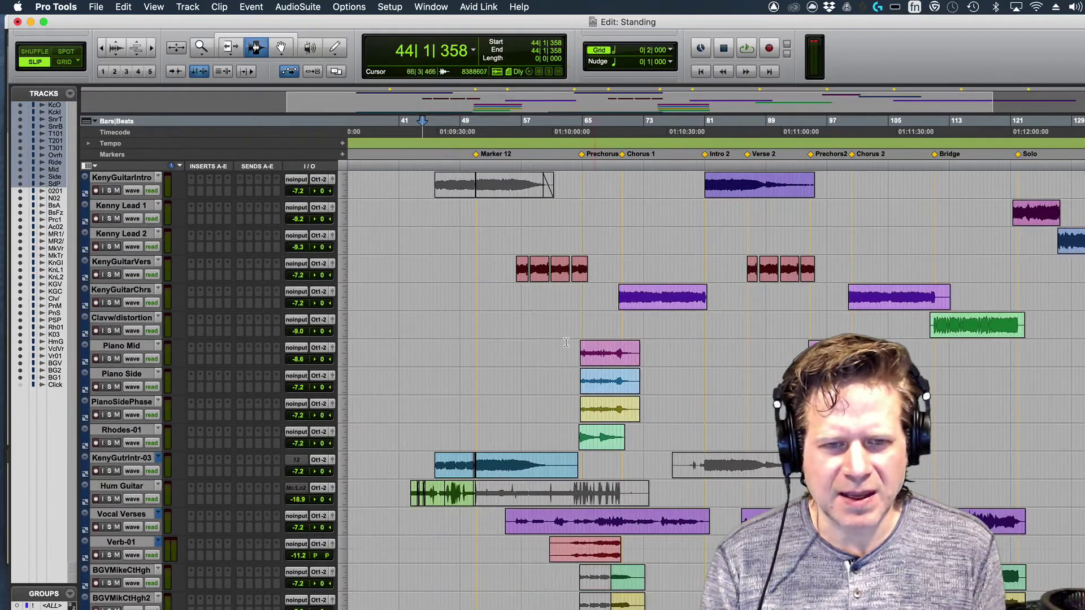
- Play the song from about bar 42, just before the Hum Guitar clip, and review the tracks while listening
left_click(408, 448)
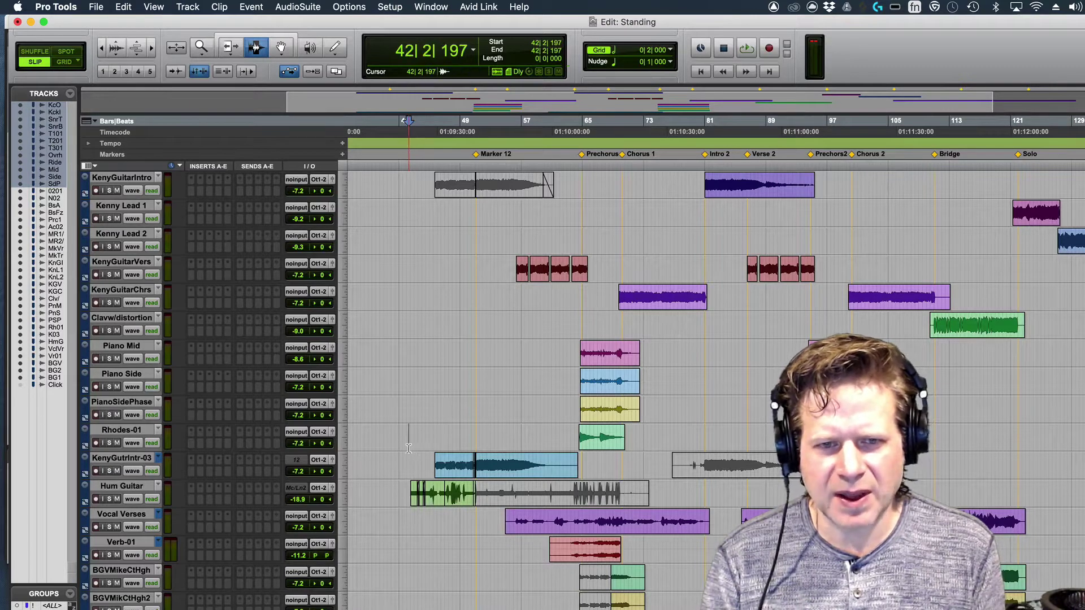
key("space")
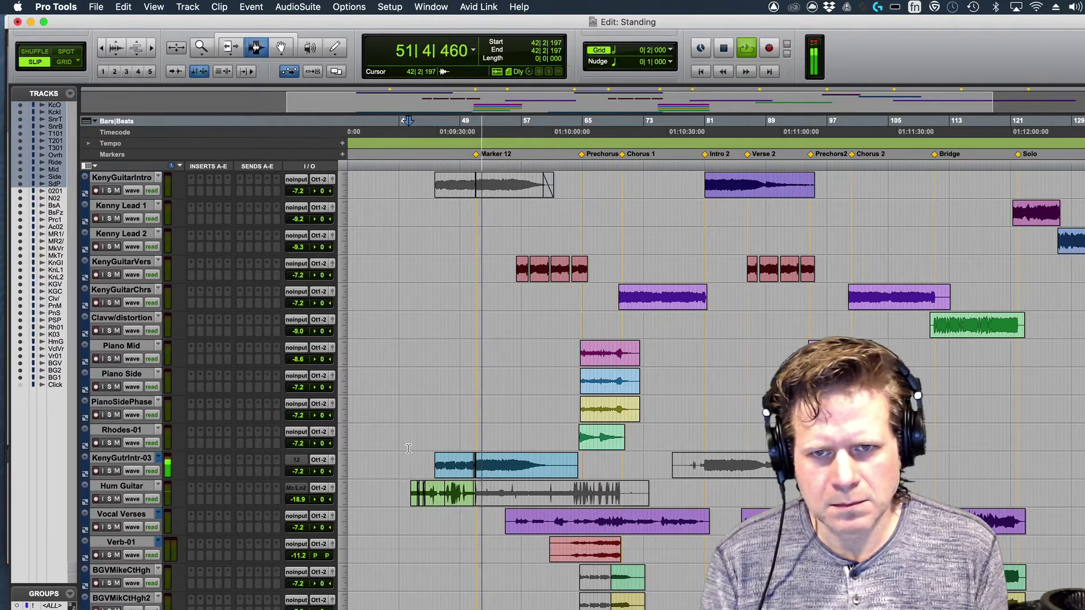
scroll(408, 447, "up", 5)
scroll(408, 448, "up", 17)
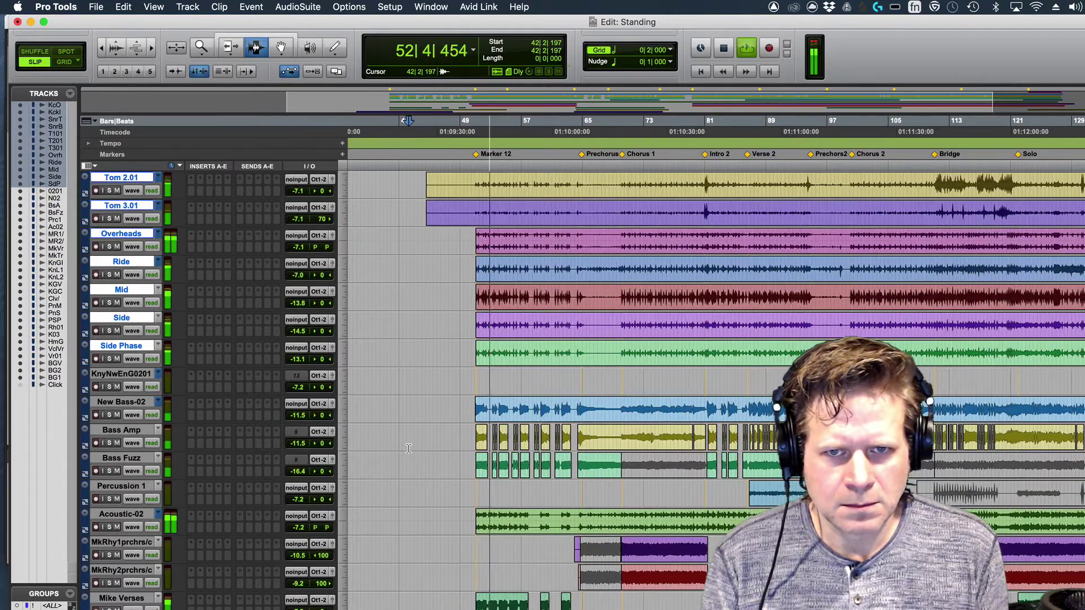
scroll(408, 448, "down", 3)
scroll(407, 448, "up", 4)
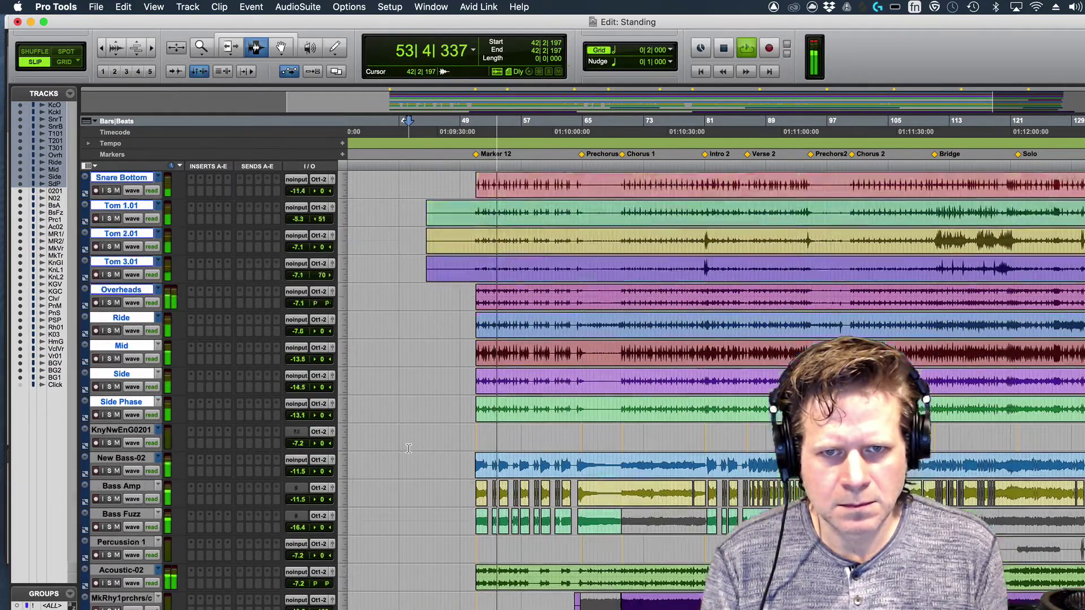
scroll(407, 448, "down", 7)
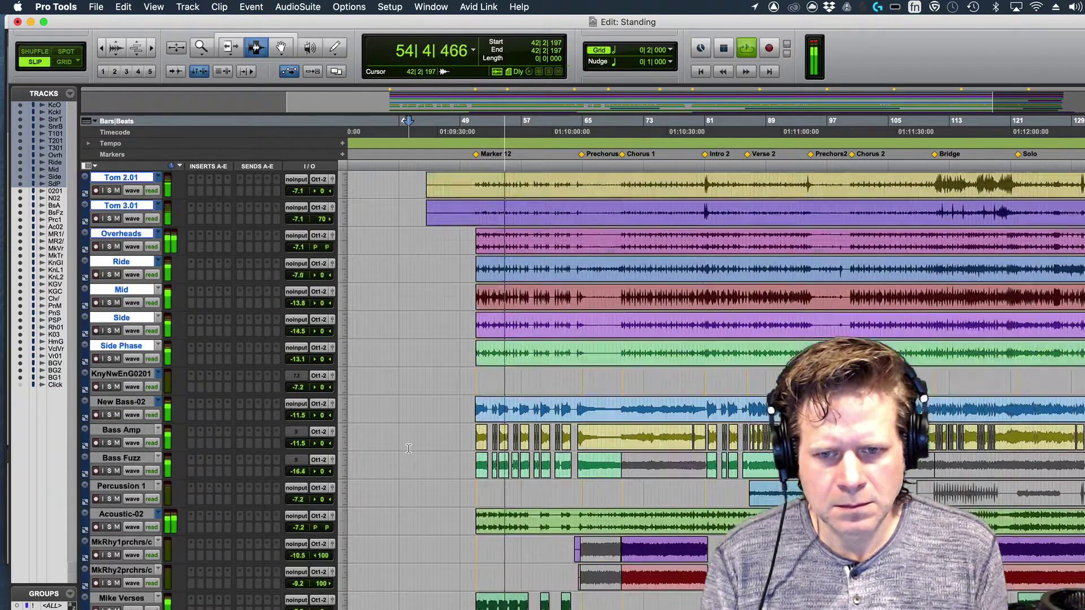
scroll(408, 448, "down", 3)
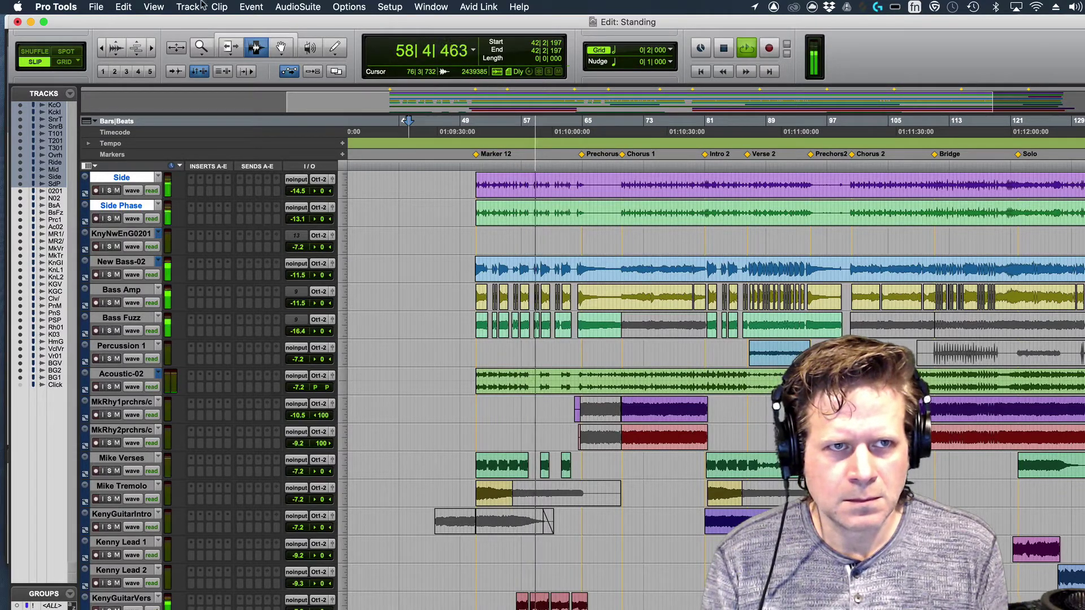
- Hide the Universe overview and the Timecode ruler in the Edit window
left_click(155, 6)
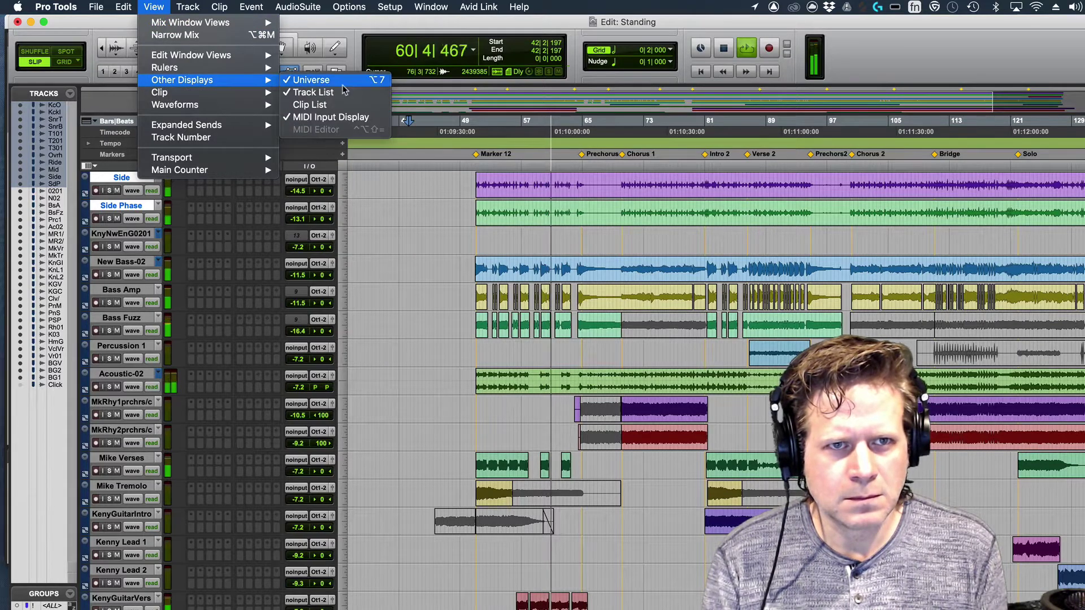
left_click(342, 89)
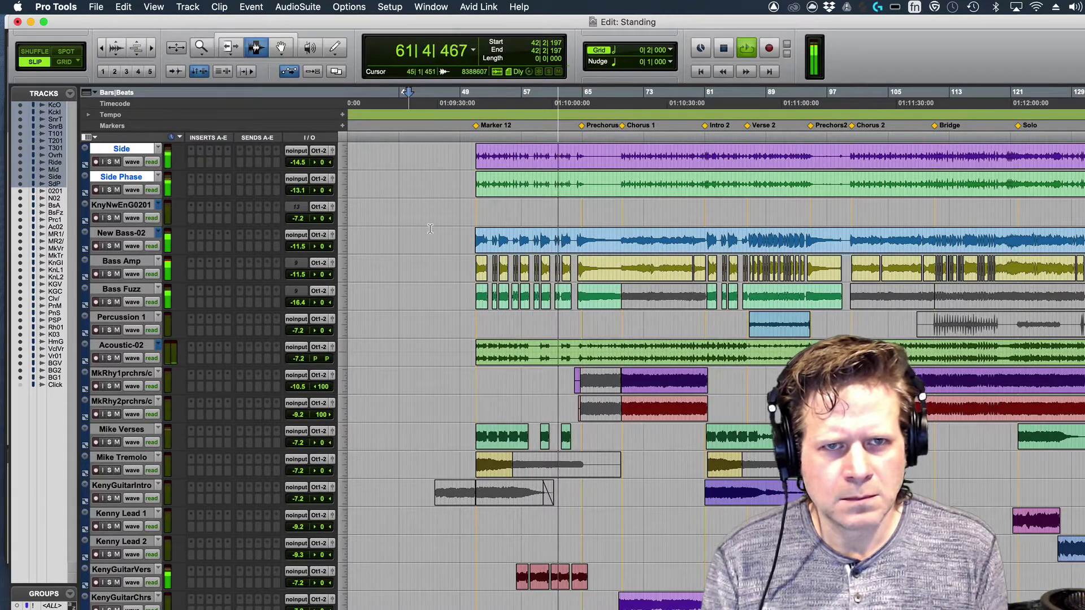
left_click(86, 94)
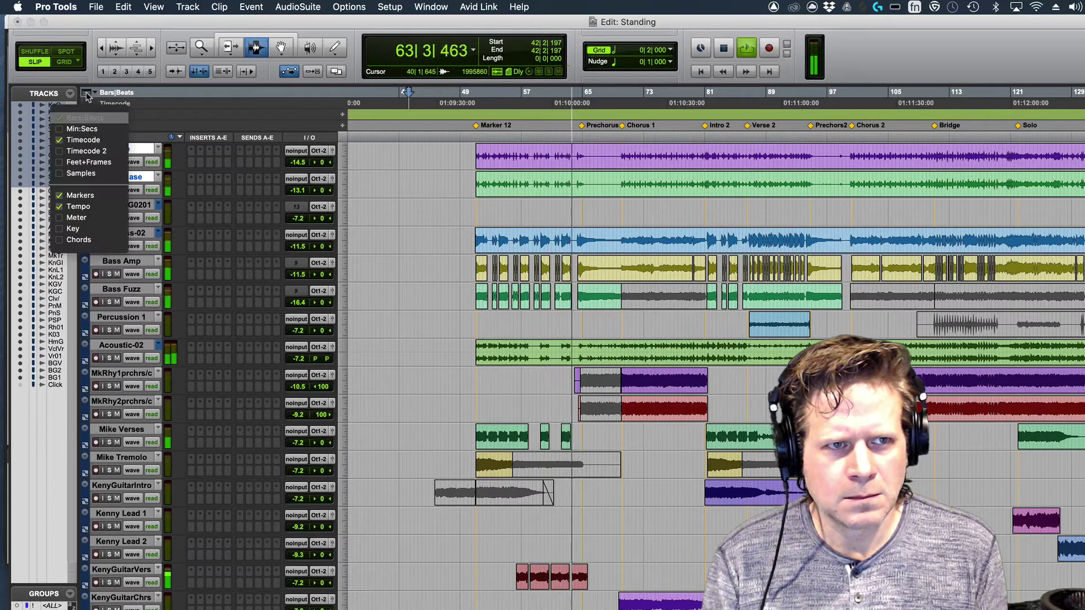
left_click(84, 140)
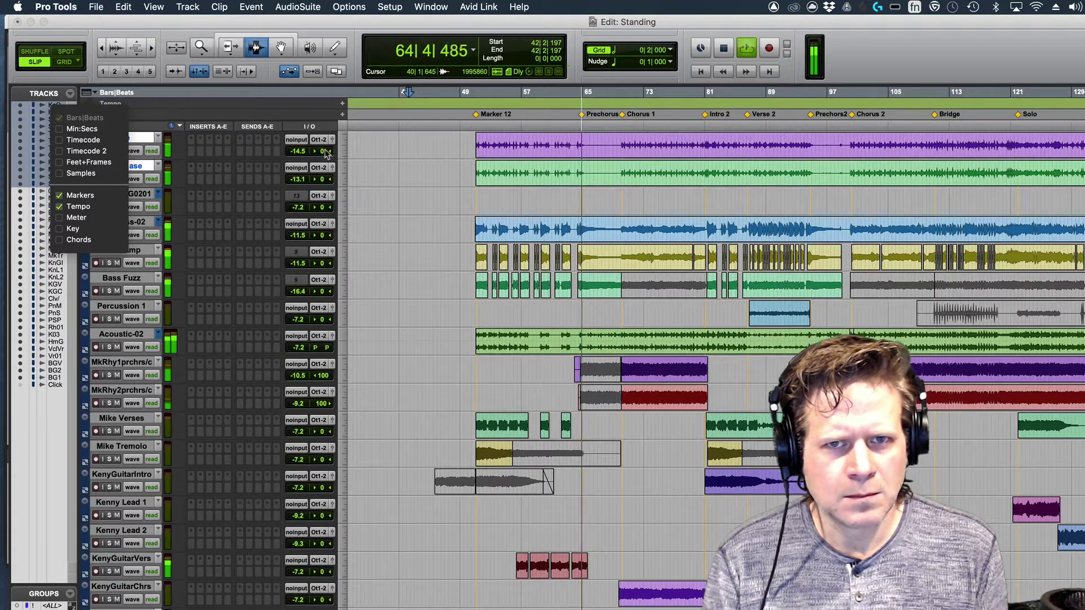
left_click(430, 159)
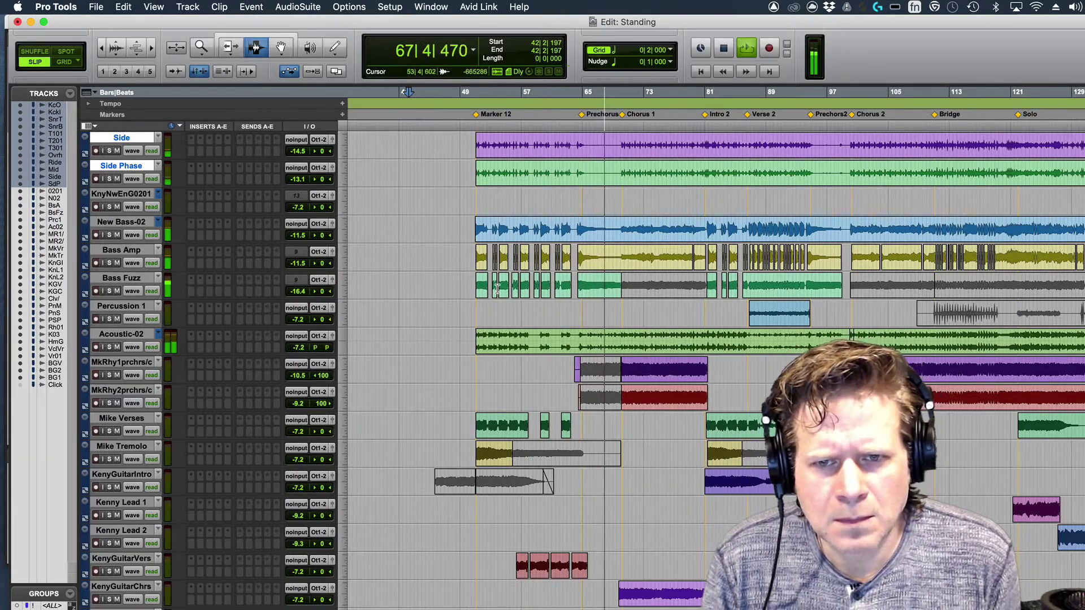
- Stop playback and move the Click track above Kick Outside so it is the first track in the session
scroll(496, 288, "down", 1)
scroll(496, 288, "up", 11)
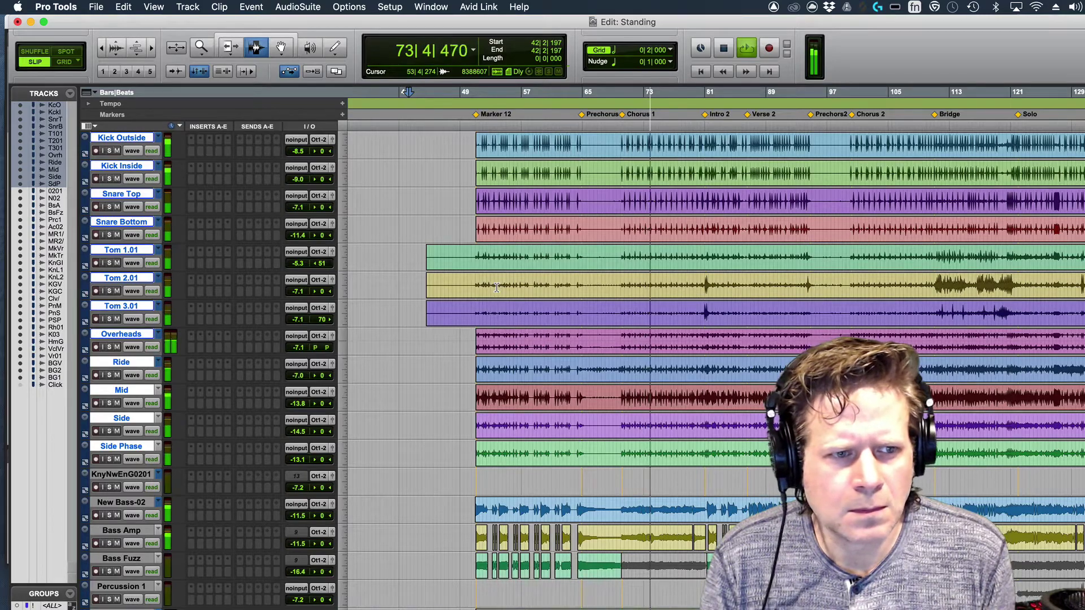
key("space")
scroll(480, 291, "down", 10)
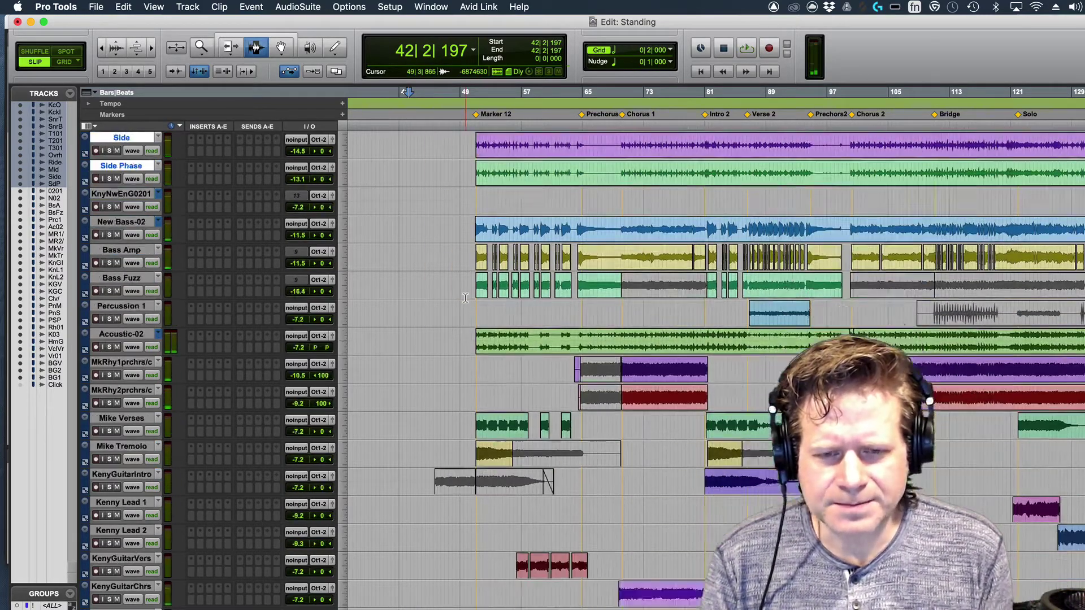
scroll(465, 298, "down", 6)
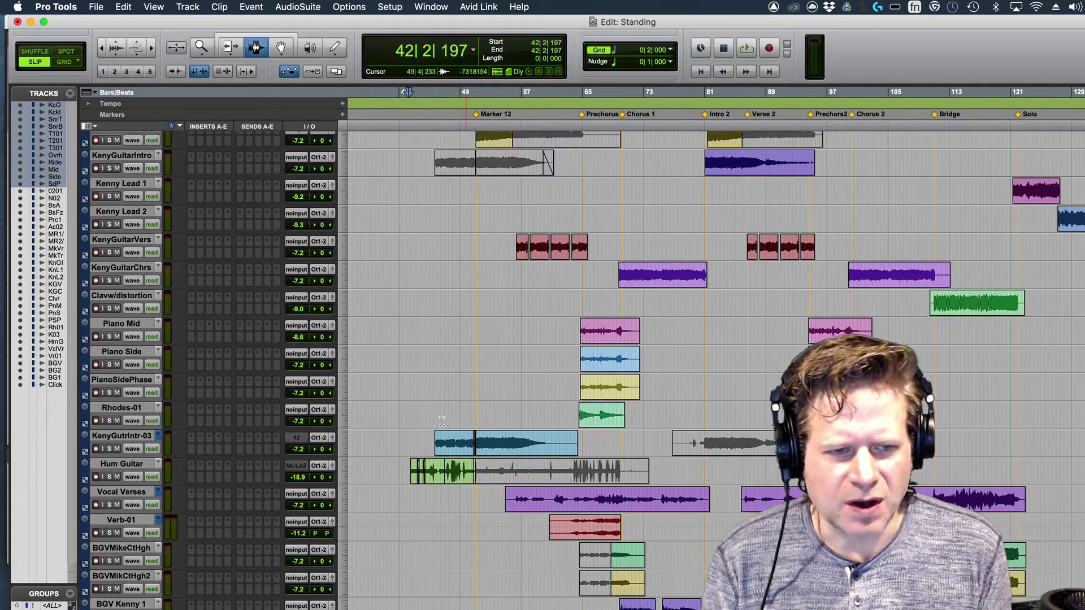
scroll(565, 339, "up", 15)
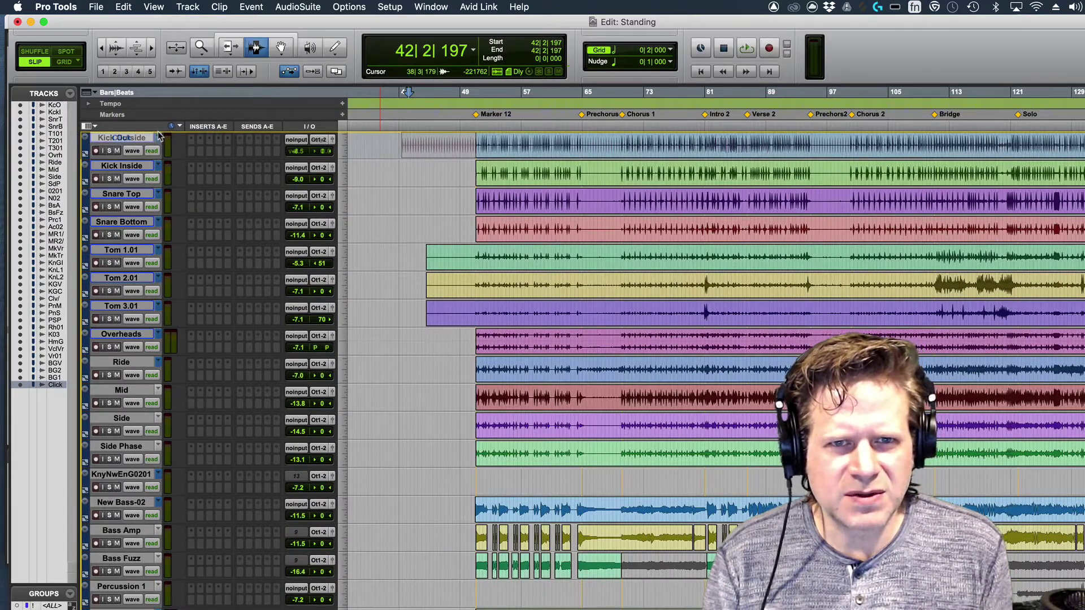
left_click_drag(158, 136, 159, 138)
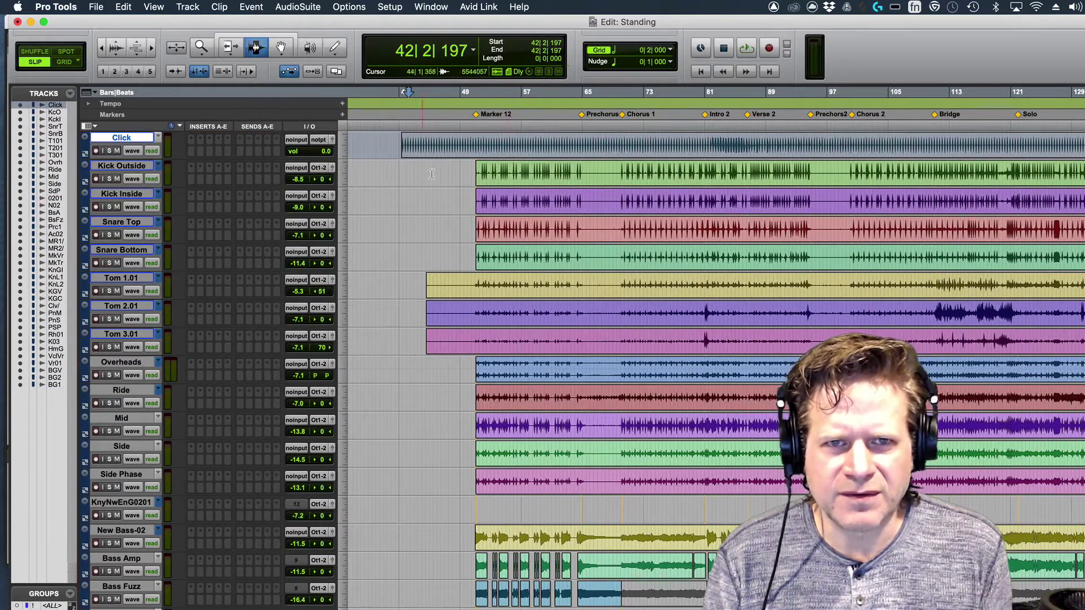
- Enlarge the Click track's height and route its output to Out 1-2 (Stereo)
left_click(341, 151)
left_click(373, 165)
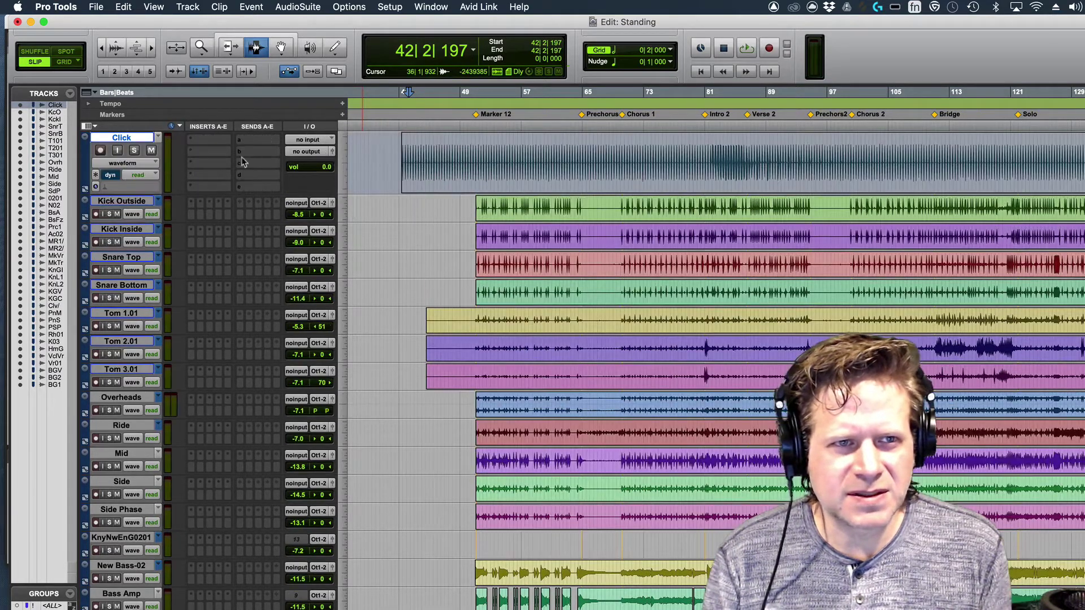
right_click(145, 140)
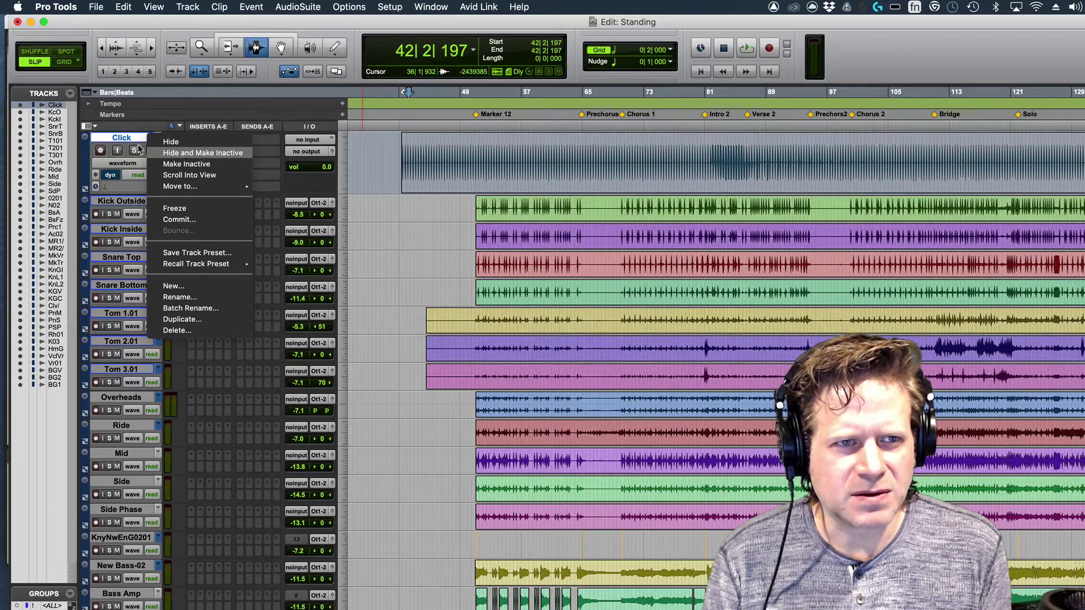
left_click(350, 164)
left_click(330, 154)
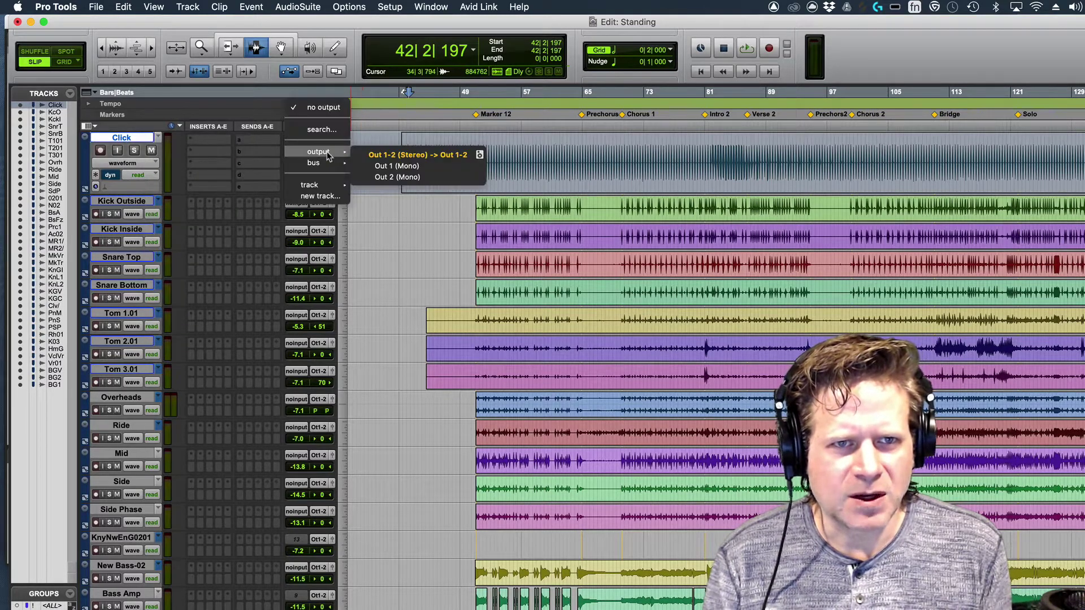
left_click(385, 155)
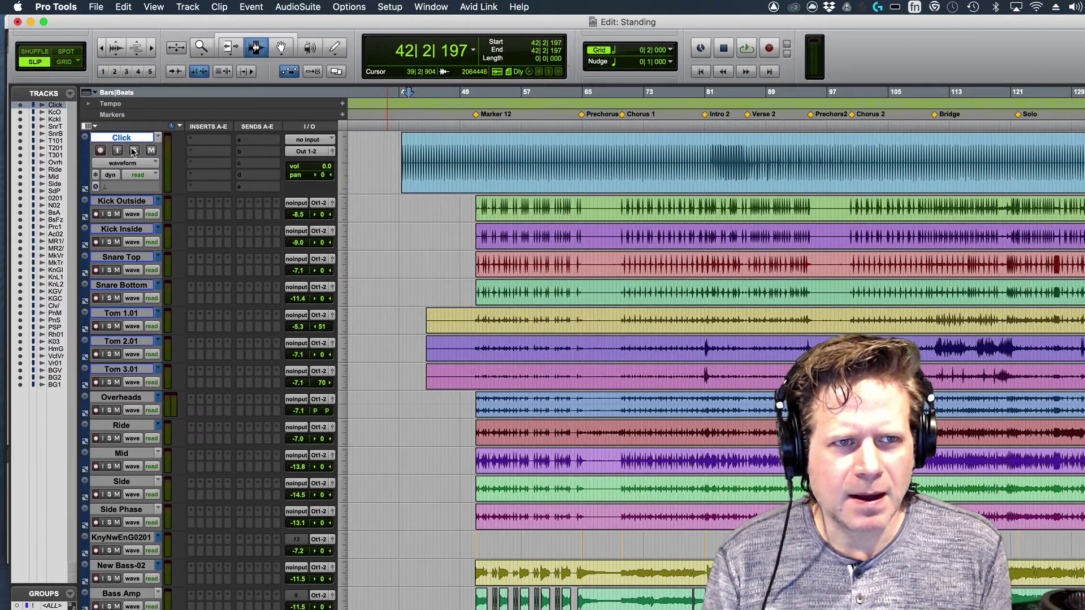
- Play the song with the click from about bar 49 and try lowering the Click track's volume to -4.1 dB
left_click(465, 158)
key("space")
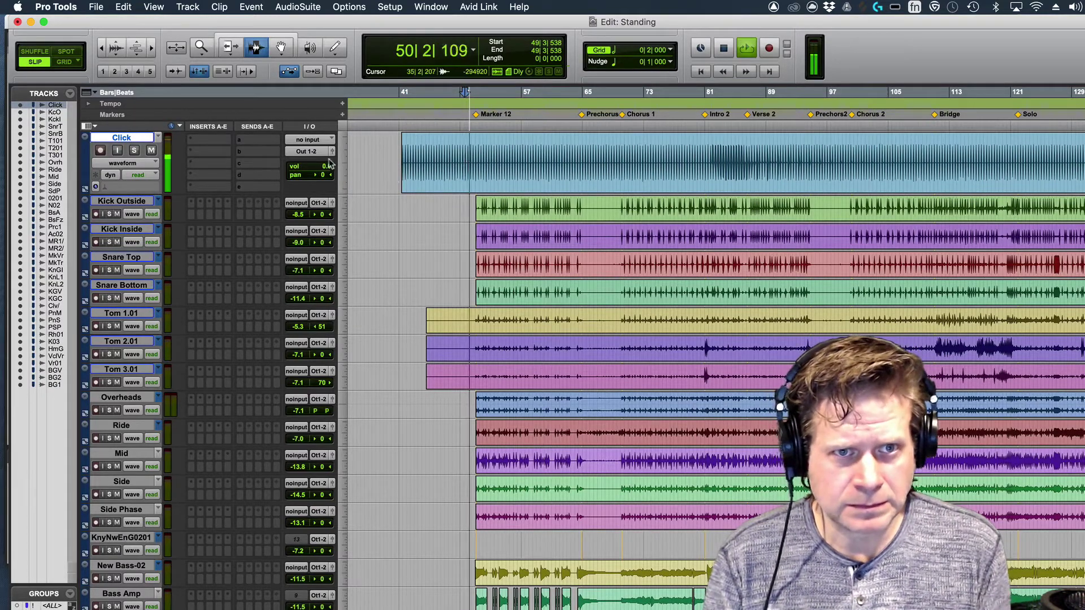
mouse_move(326, 166)
left_mouse_down()
mouse_move(325, 182)
mouse_move(325, 172)
left_mouse_up()
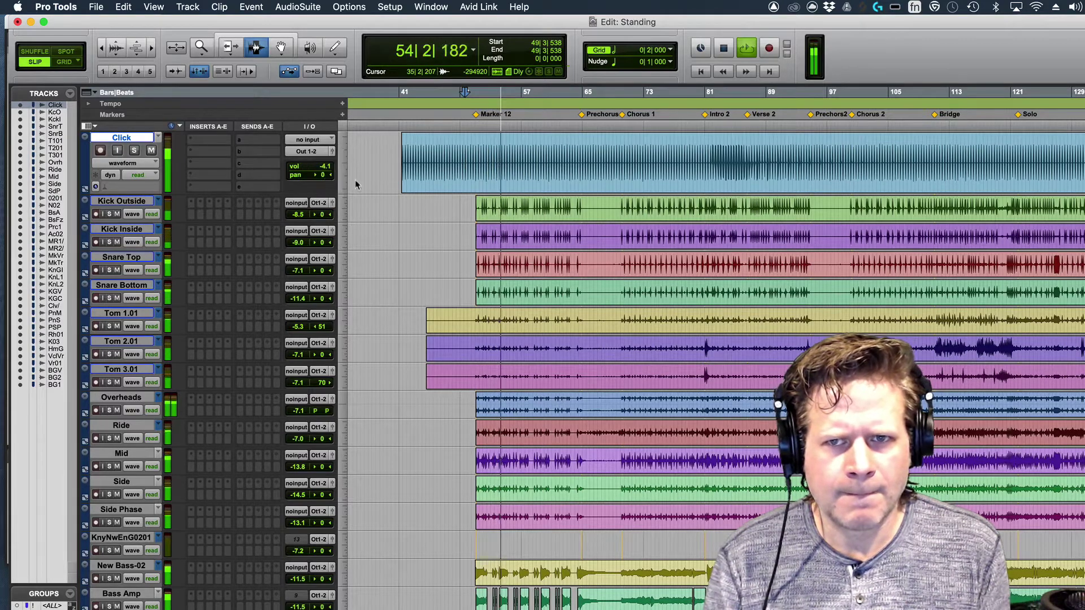
key("space")
- Play the click from about 49|3 up to the drum entrance at Marker 12 to find the downbeat
key("super+bracketleft")
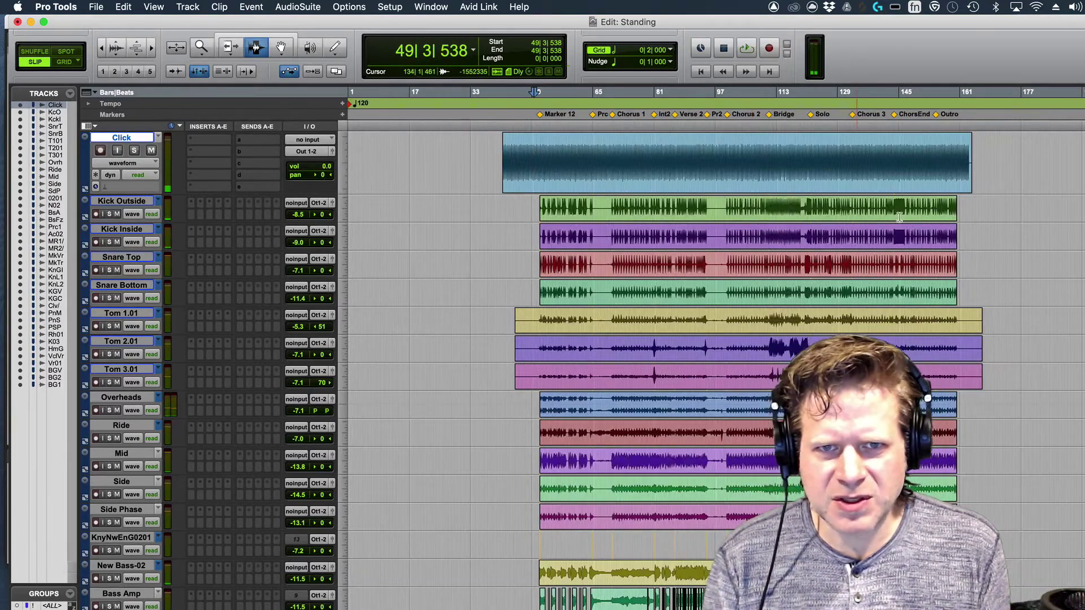
key("super+bracketright")
key("super+bracketright")
left_click(811, 160)
key("super+bracketright")
key("super+bracketright")
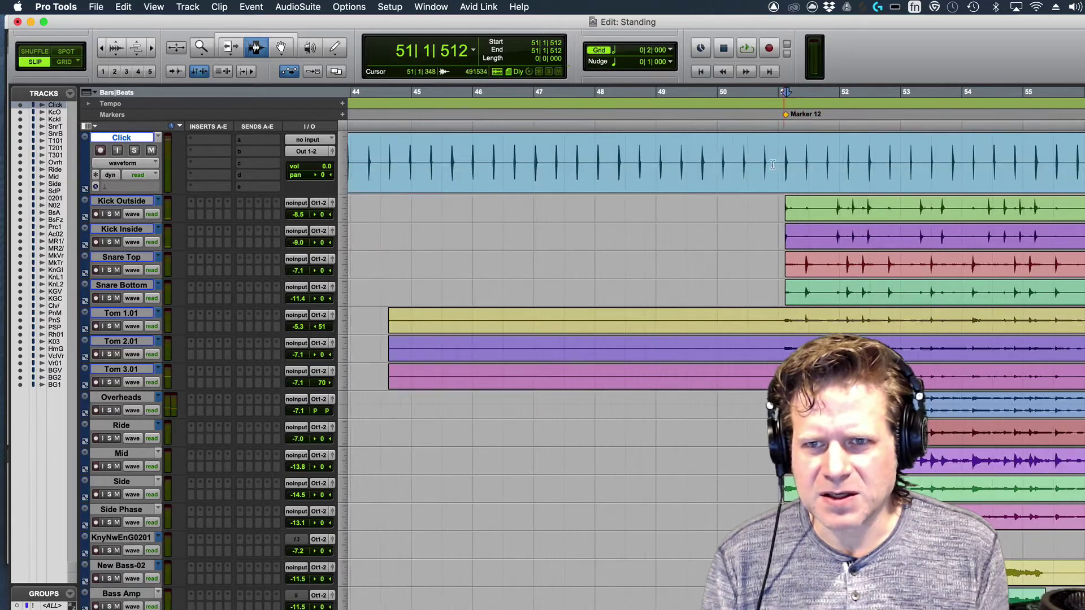
left_click(688, 158)
key("space")
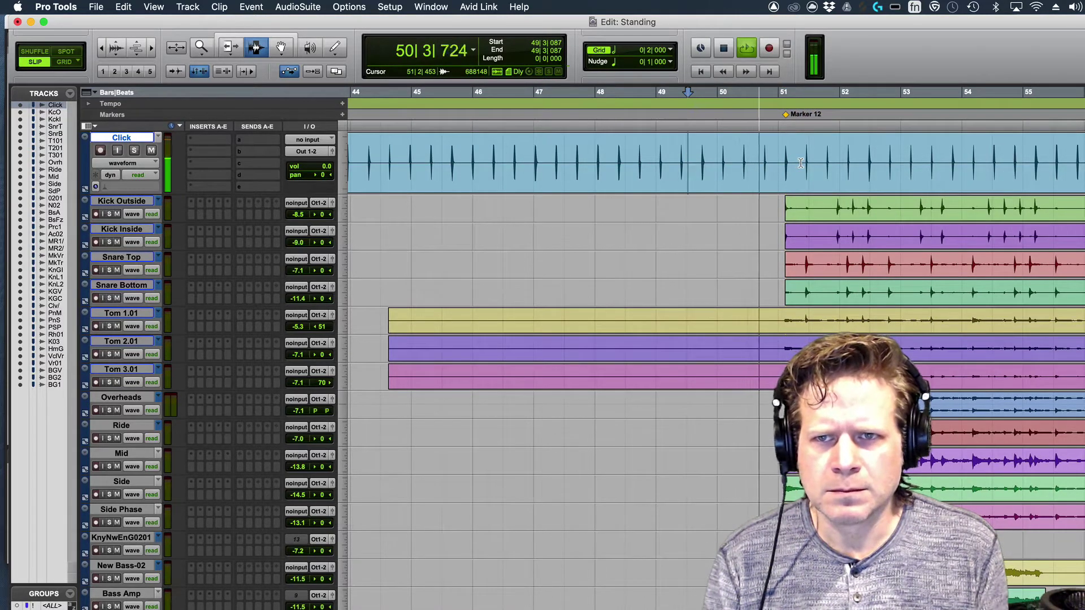
key("space")
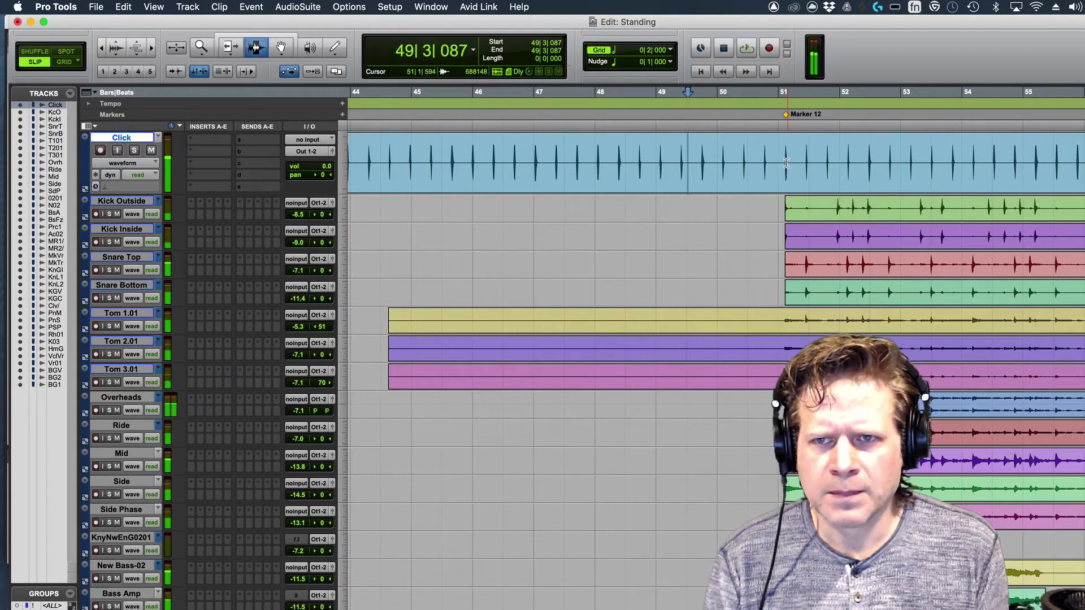
- Place the edit cursor exactly on the onset of the Click track's downbeat near Marker 12, at 51|1|480
left_click(785, 162)
key("super+bracketright")
key("super+bracketright")
key("super+bracketright")
key("super+bracketright")
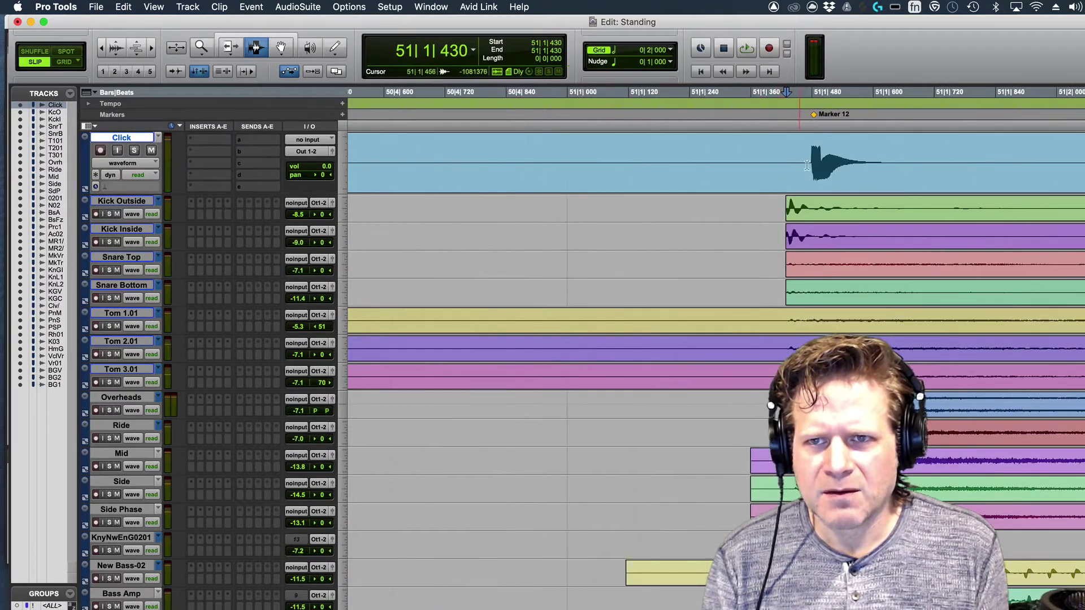
left_click(832, 162)
key("super+bracketright")
key("super+bracketright")
key("super+bracketright")
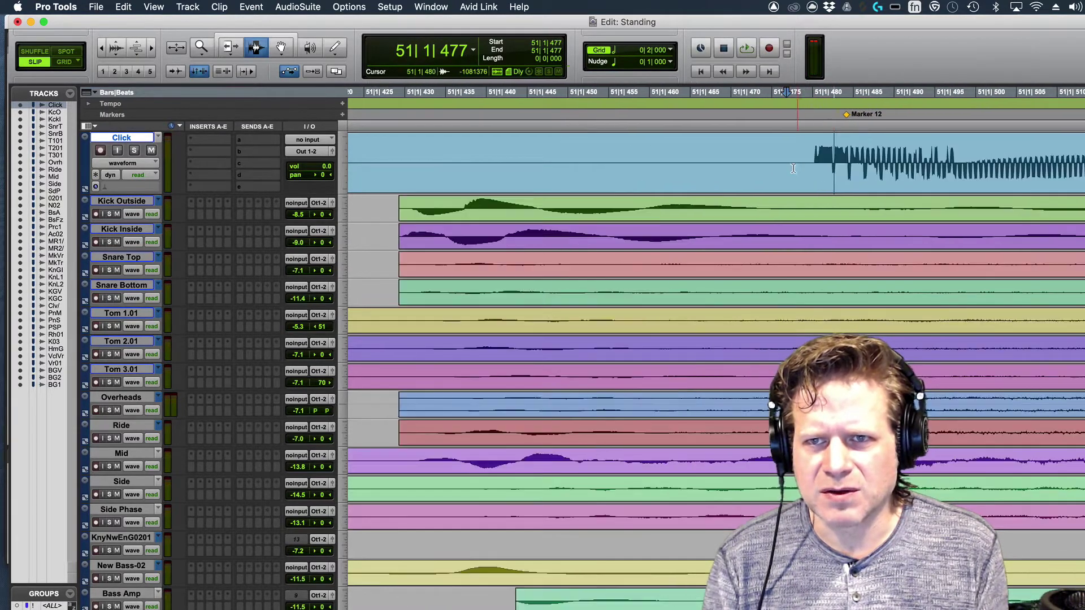
left_click(812, 157)
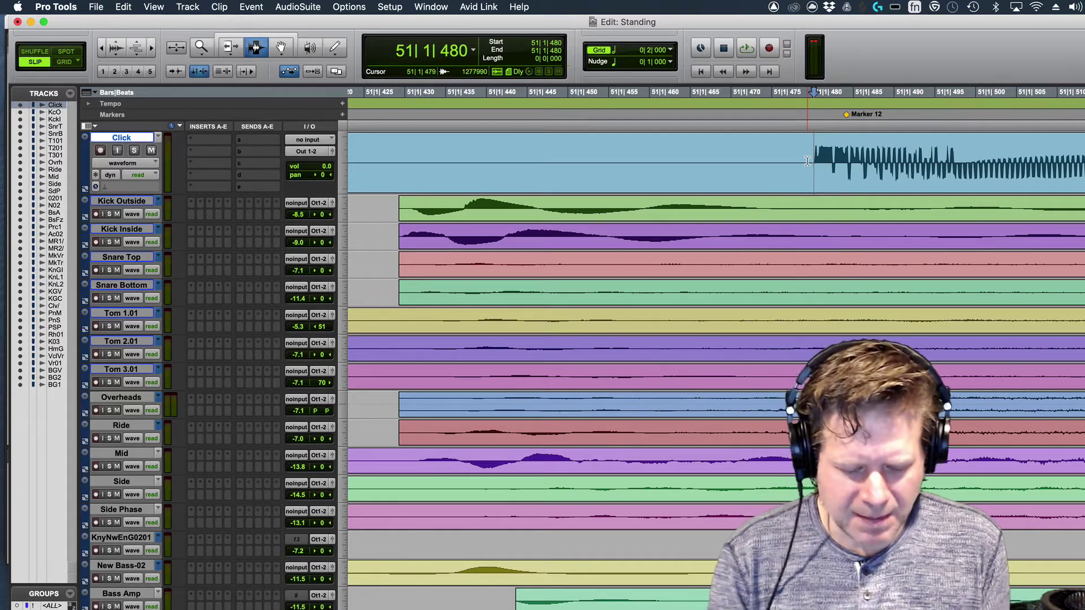
- Add a Bar|Beat marker at the edit cursor with location 9|1|000 and a 4/4 time signature
key("super+i")
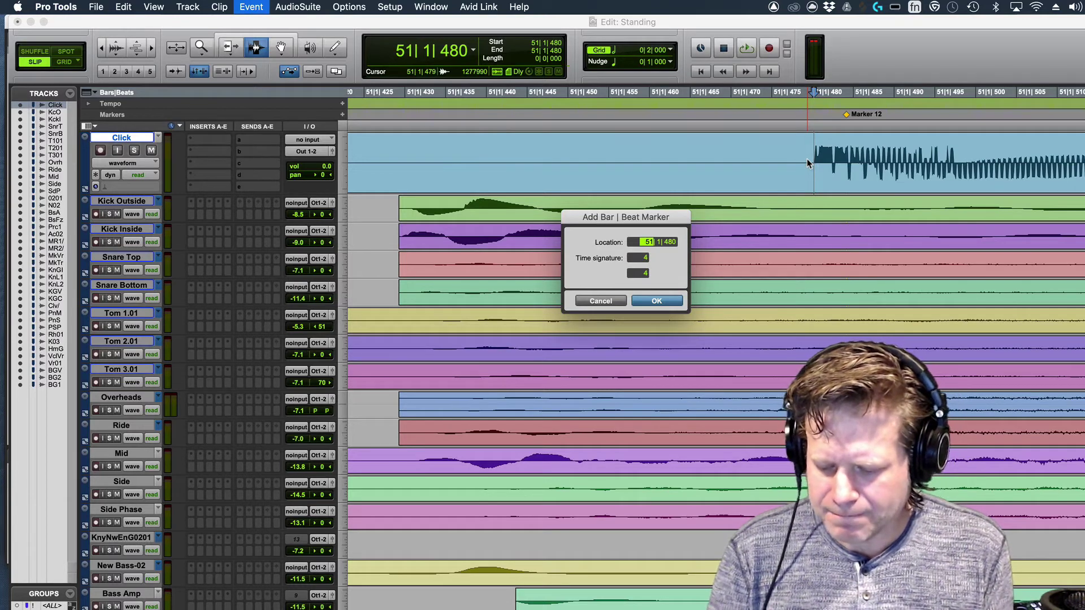
type("9")
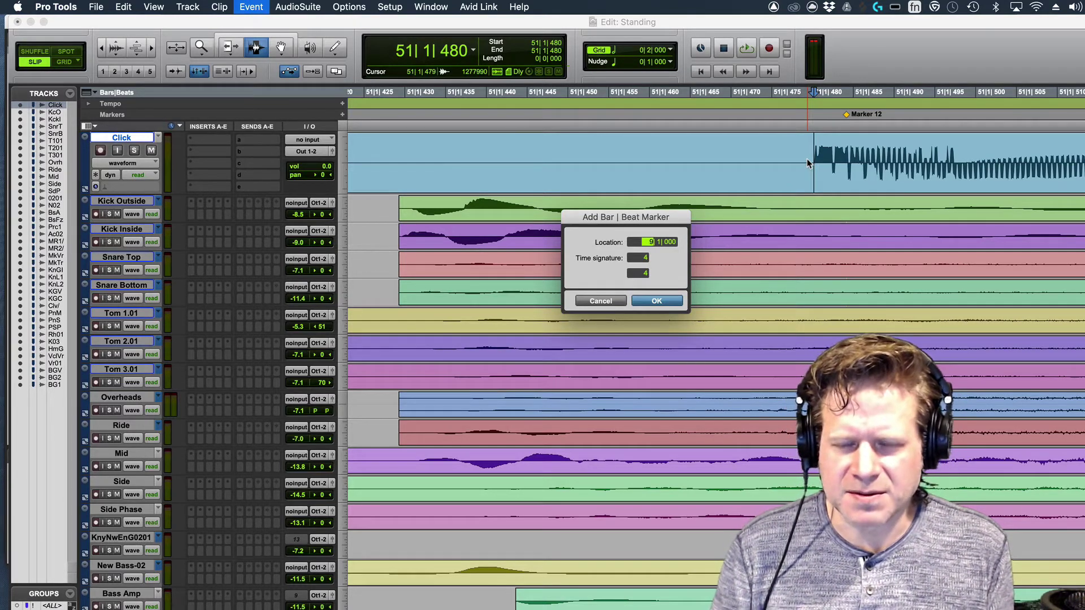
key("Return")
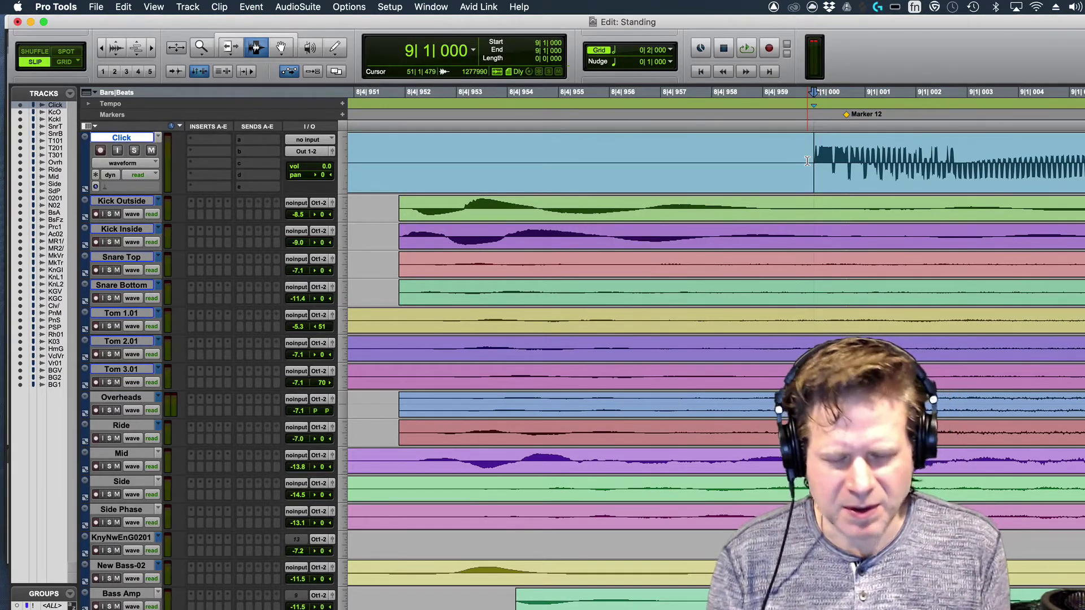
- Switch the Click track to volume view and lower its volume line to -9.9 dB for the whole song
key("r")
key("r")
key("r")
key("r")
key("r")
key("r")
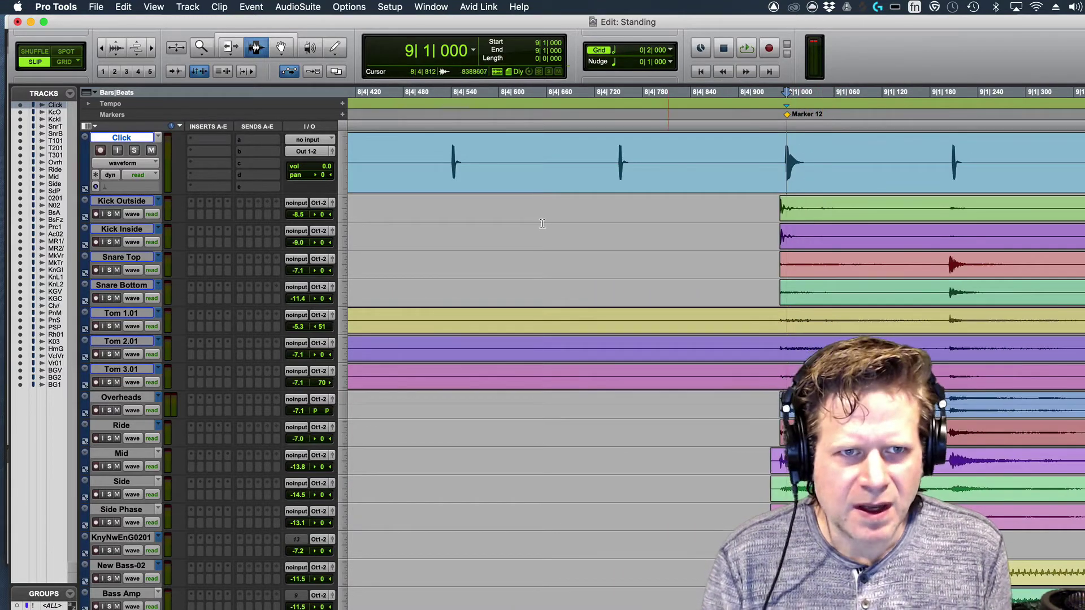
left_click(116, 163)
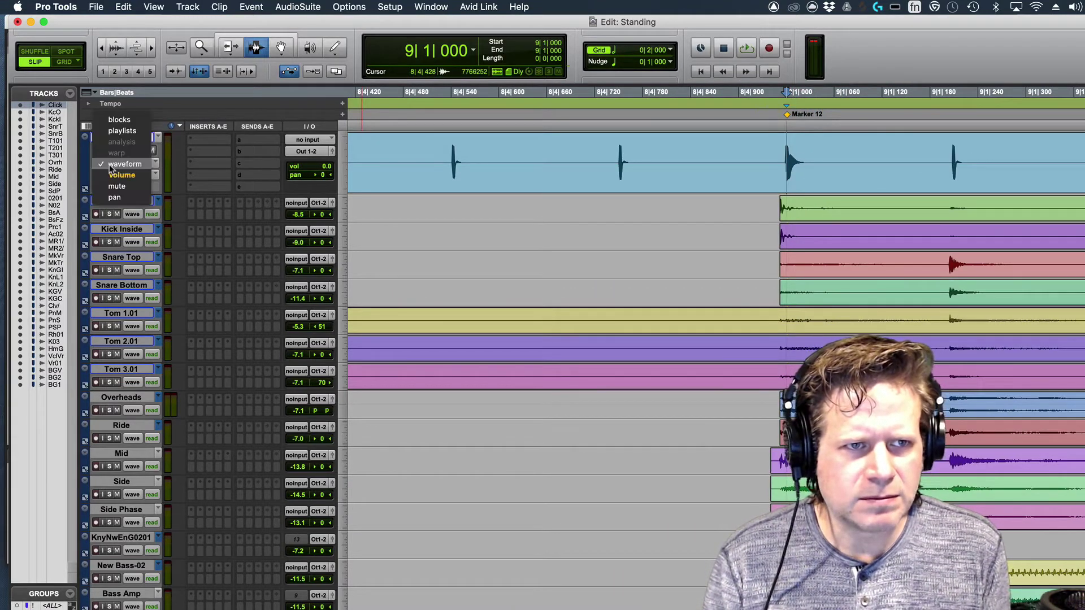
left_click(113, 175)
key("r")
key("r")
key("r")
key("r")
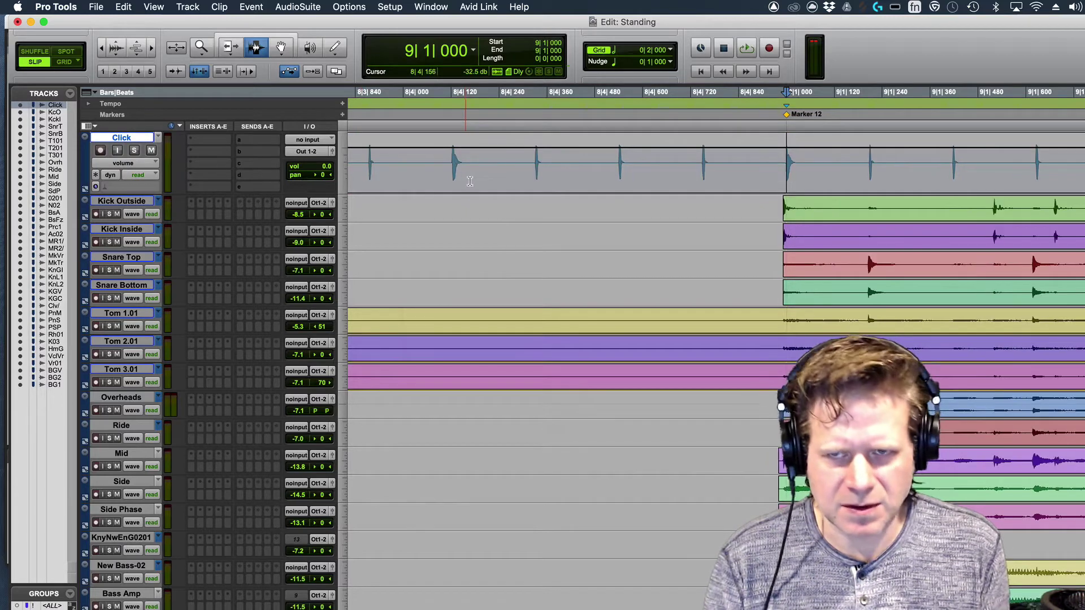
key("r")
key("r")
key("r")
key("r")
key("r")
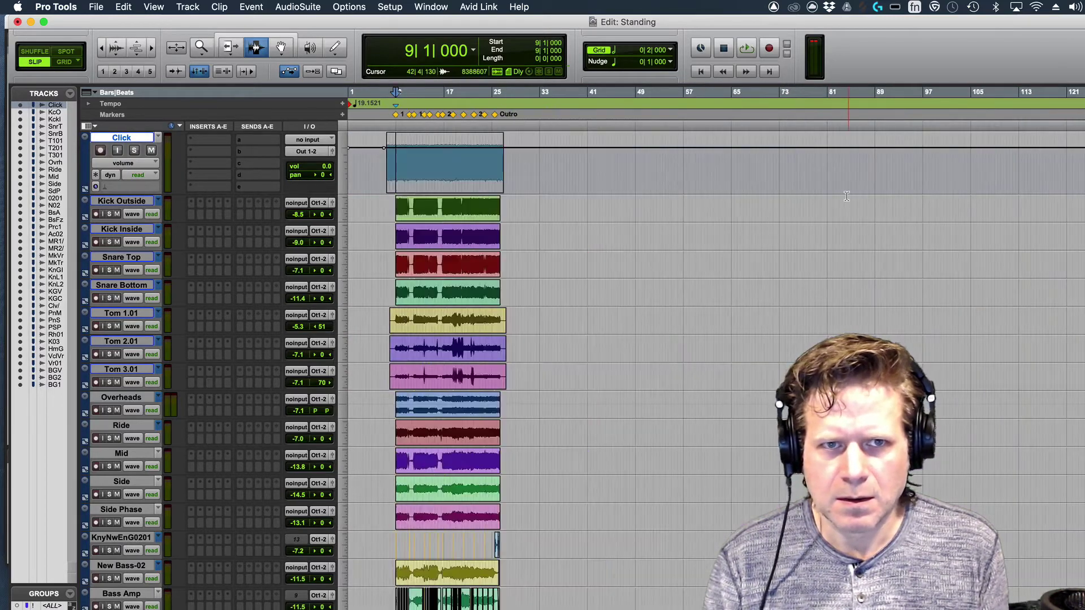
left_click_drag(399, 170, 324, 177)
left_click(350, 175)
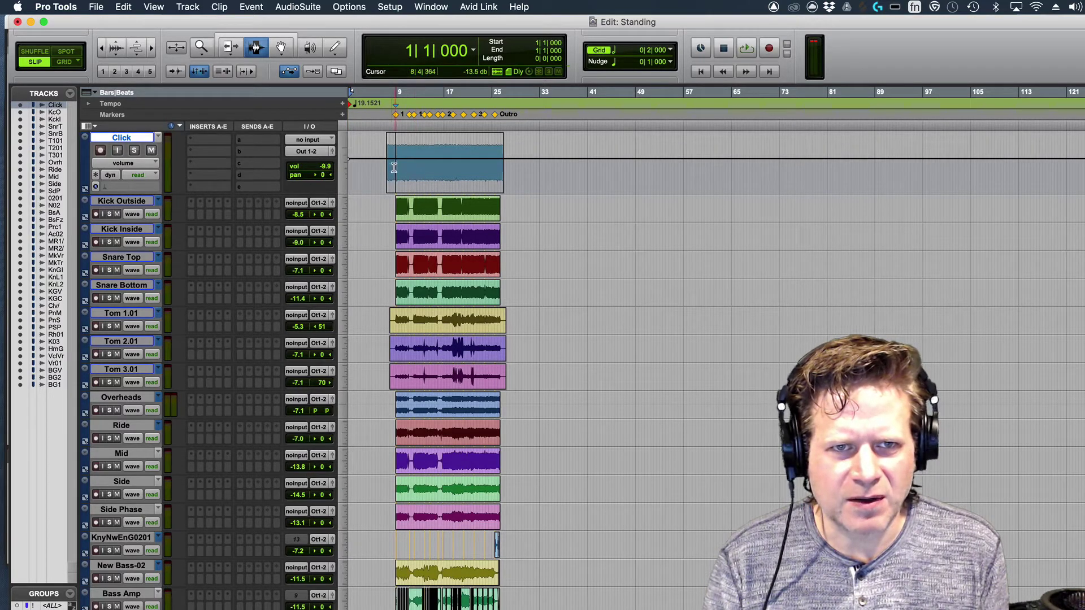
- Play the song with the click from 9|1|000 and return the Click track to waveform view
left_click(390, 173)
left_click(395, 173)
key("space")
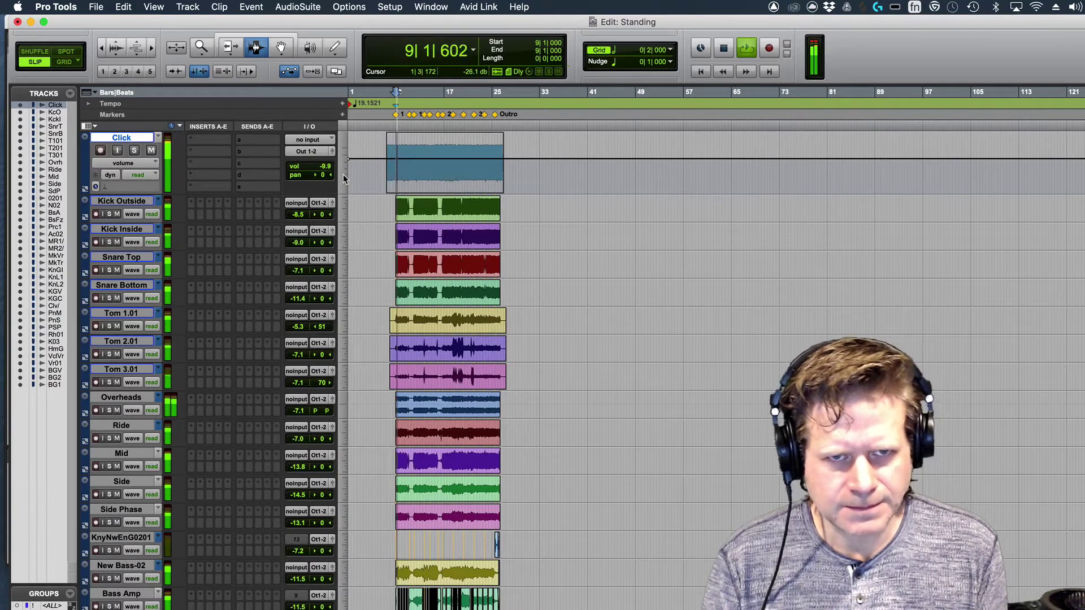
key("super+bracketright")
key("super+bracketright")
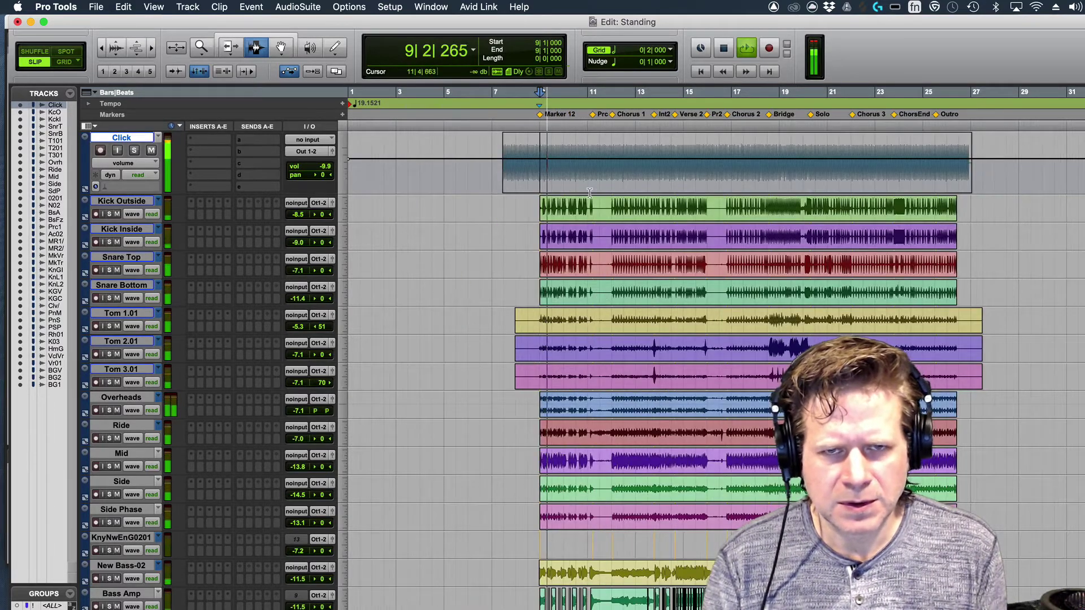
left_click(123, 163)
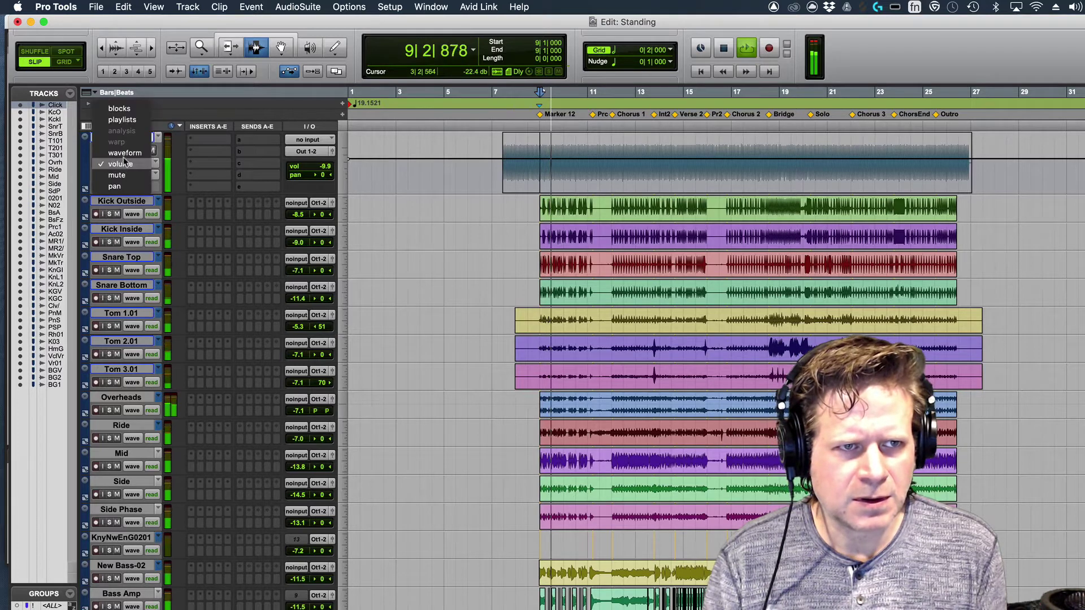
left_click(124, 153)
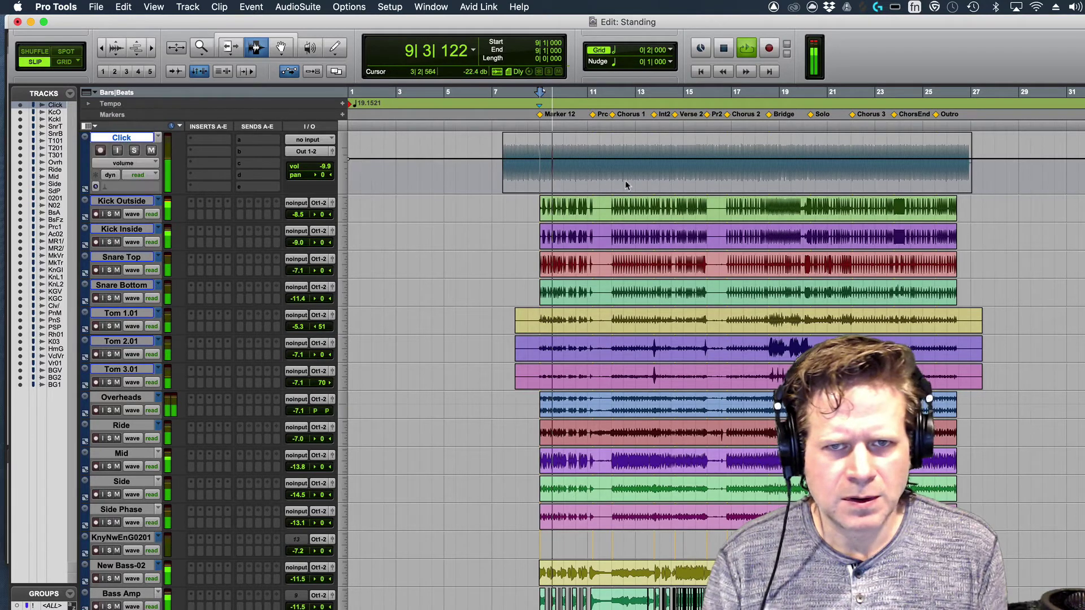
- Place the edit cursor on the onset of the Click track's downbeat at 10|3|926 and play briefly from there
left_click(573, 168)
key("super+bracketright")
key("super+bracketright")
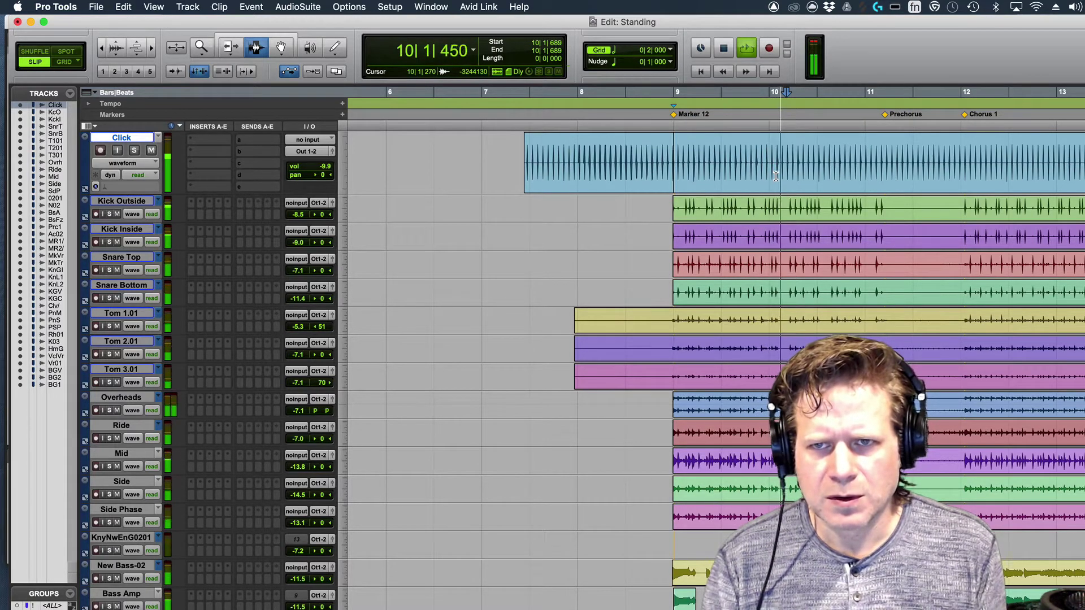
left_click(839, 163)
scroll(839, 164, "up", 6)
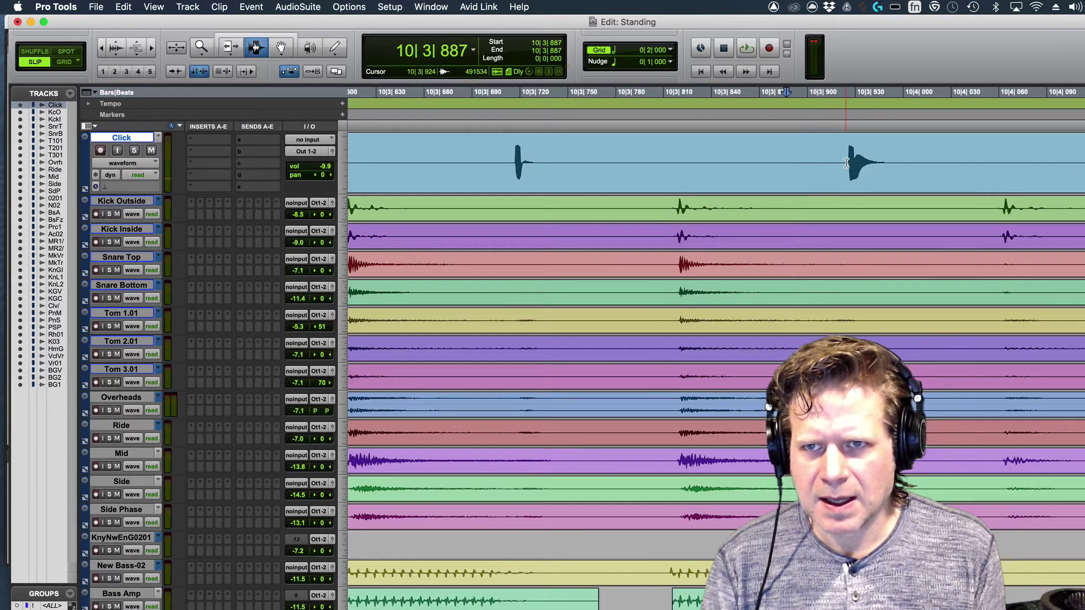
left_click(845, 163)
scroll(846, 163, "up", 3)
left_click(797, 156)
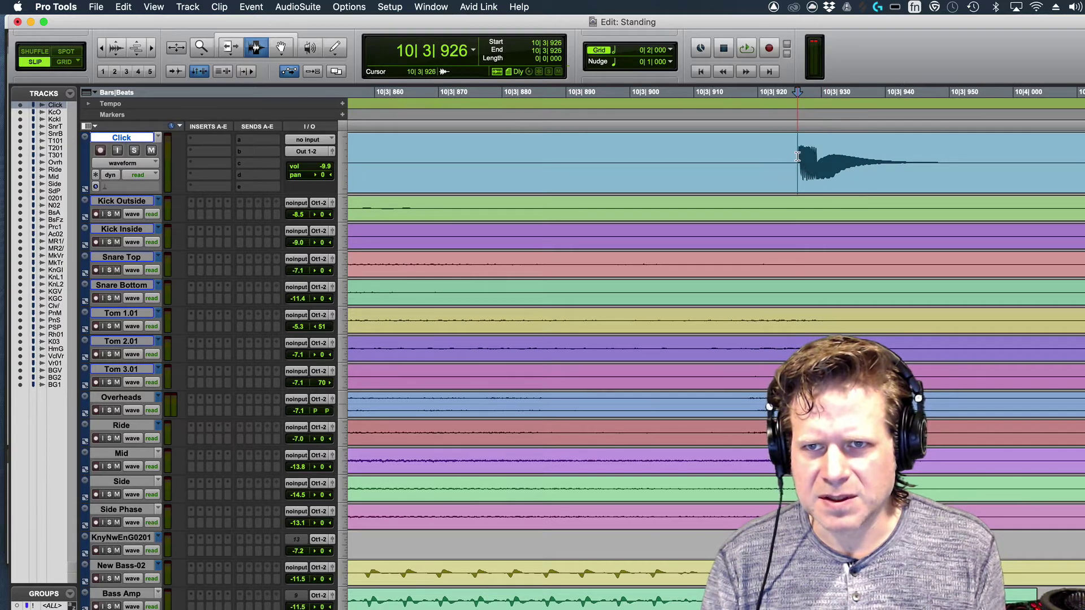
key("space")
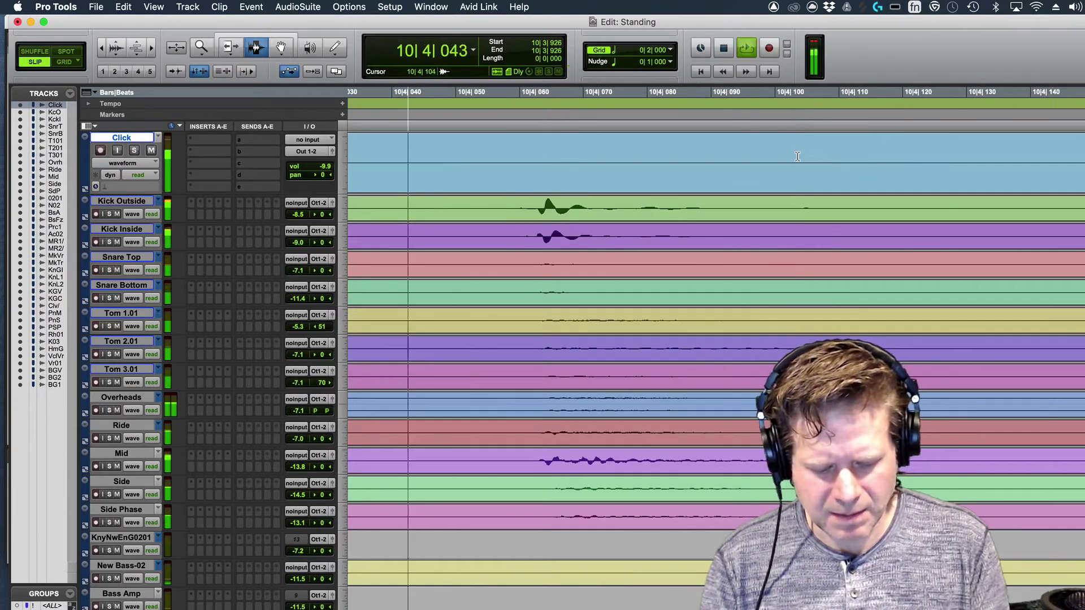
key("space")
- Add a second Bar|Beat marker at the edit cursor with location 17|1|000 in 4/4
key("super+i")
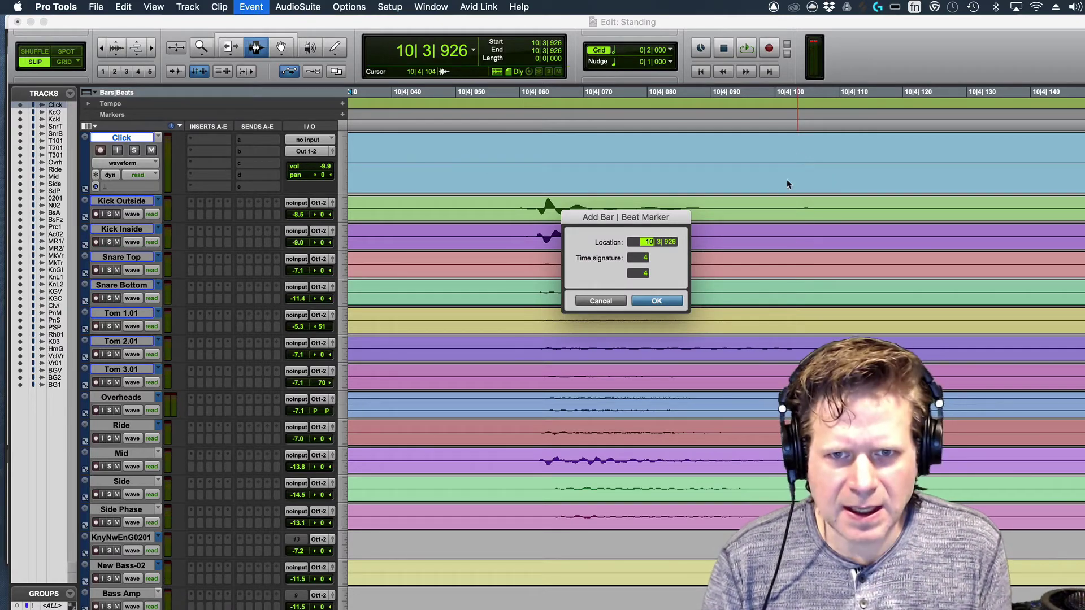
left_click(617, 301)
key("super+bracketleft")
key("super+bracketleft")
key("super+bracketleft")
key("super+bracketleft")
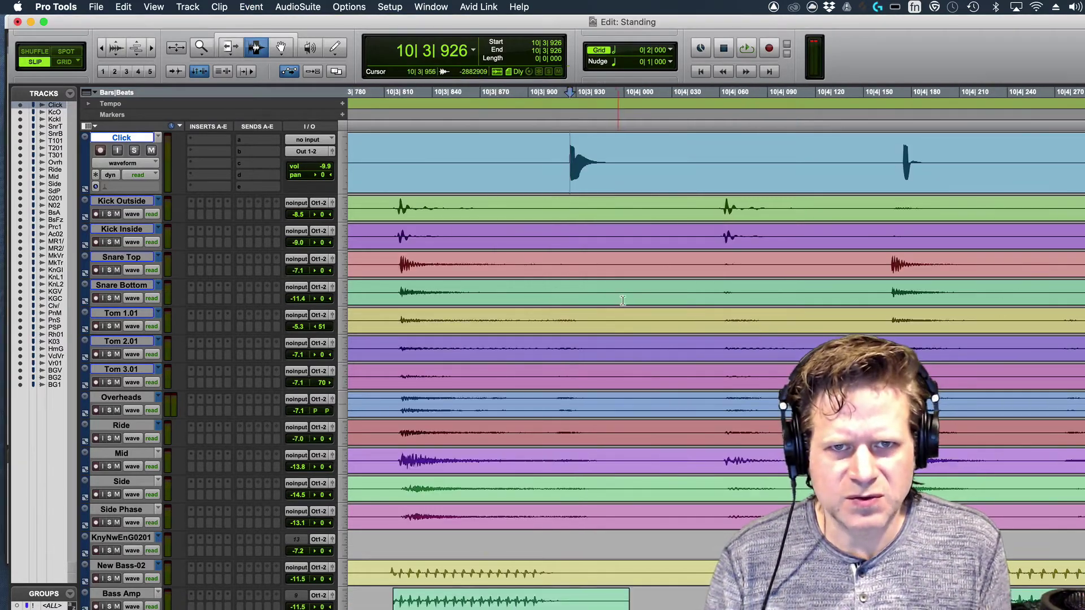
key("super+bracketleft")
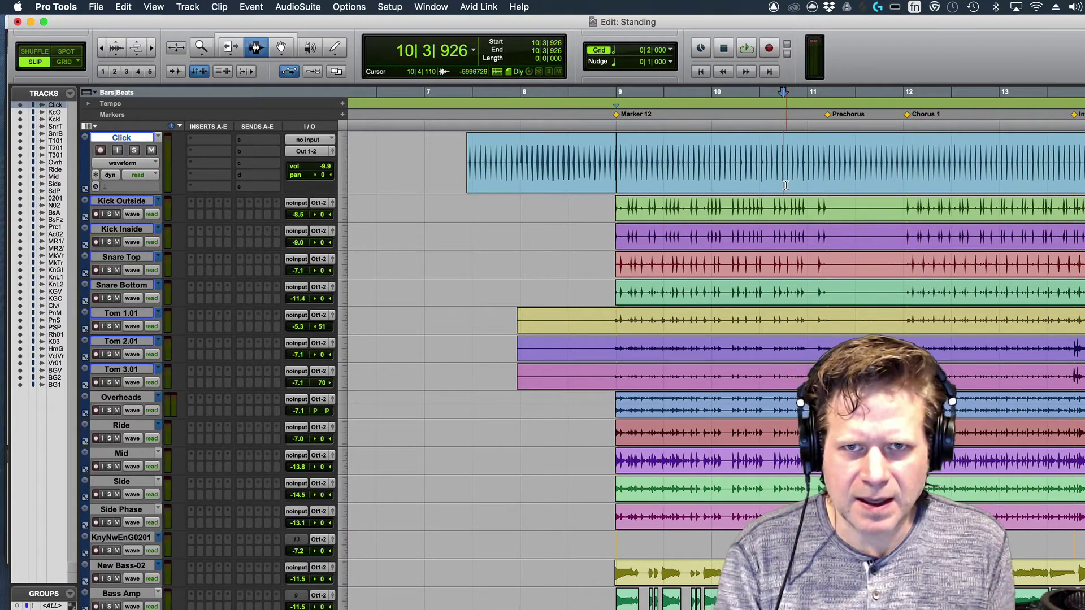
key("super+i")
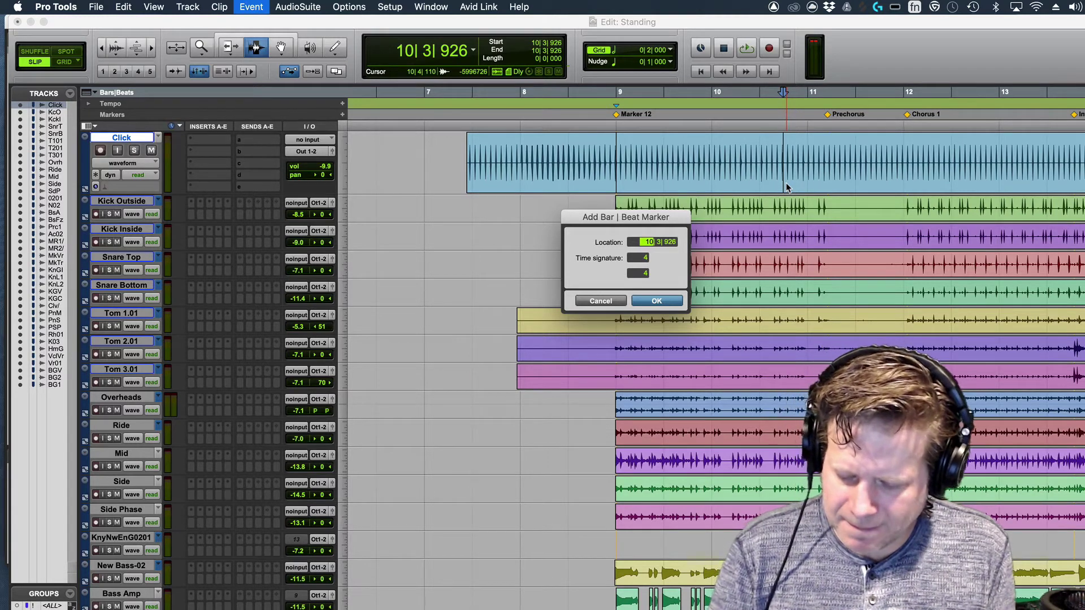
key("Return")
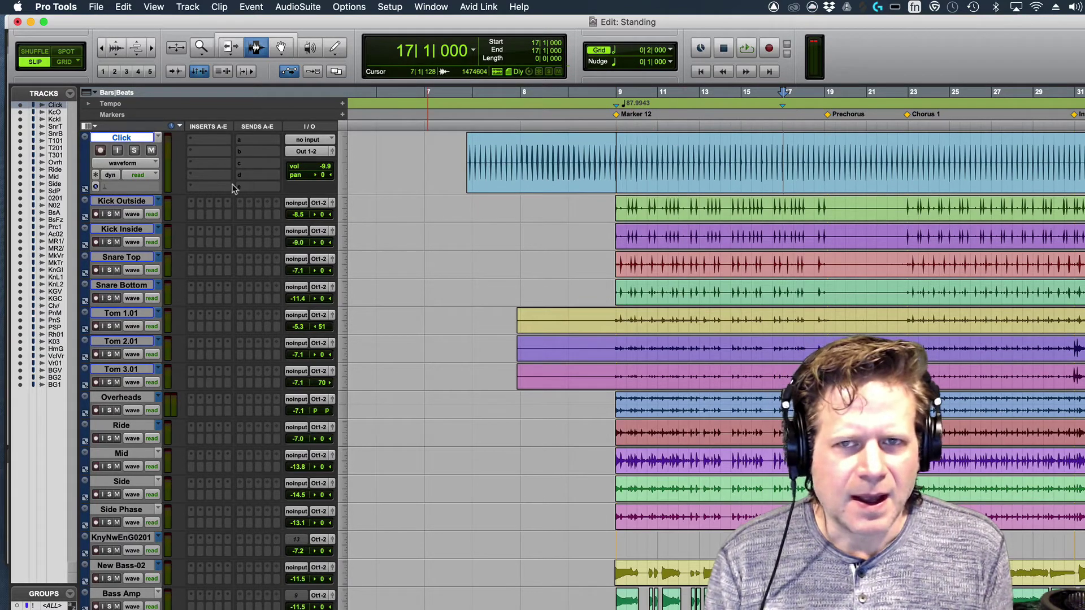
- Hide the Click track and make it inactive
key("super+bracketleft")
key("super+bracketleft")
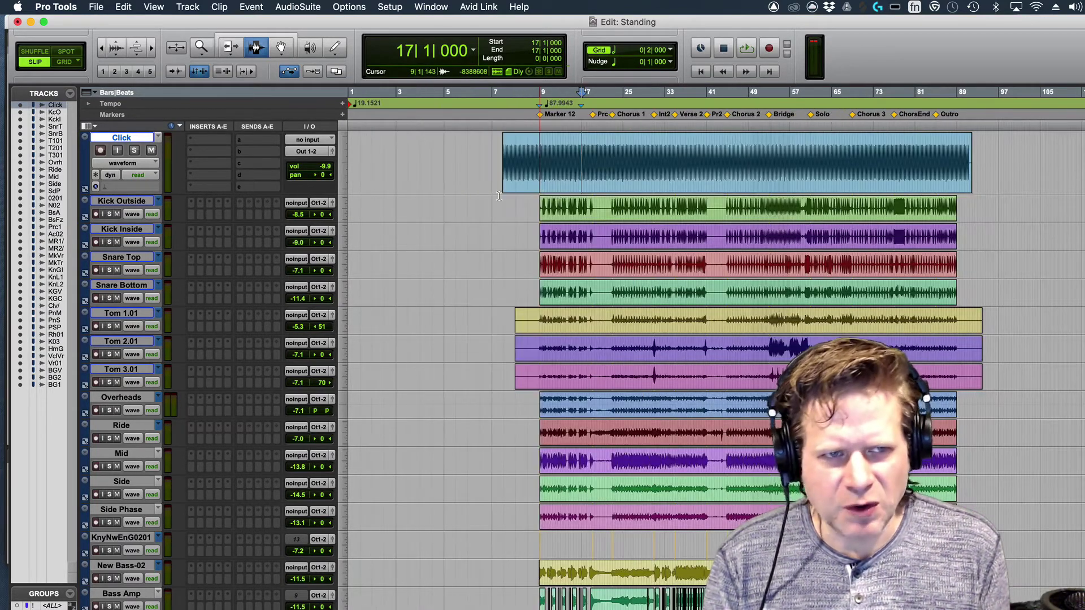
right_click(146, 138)
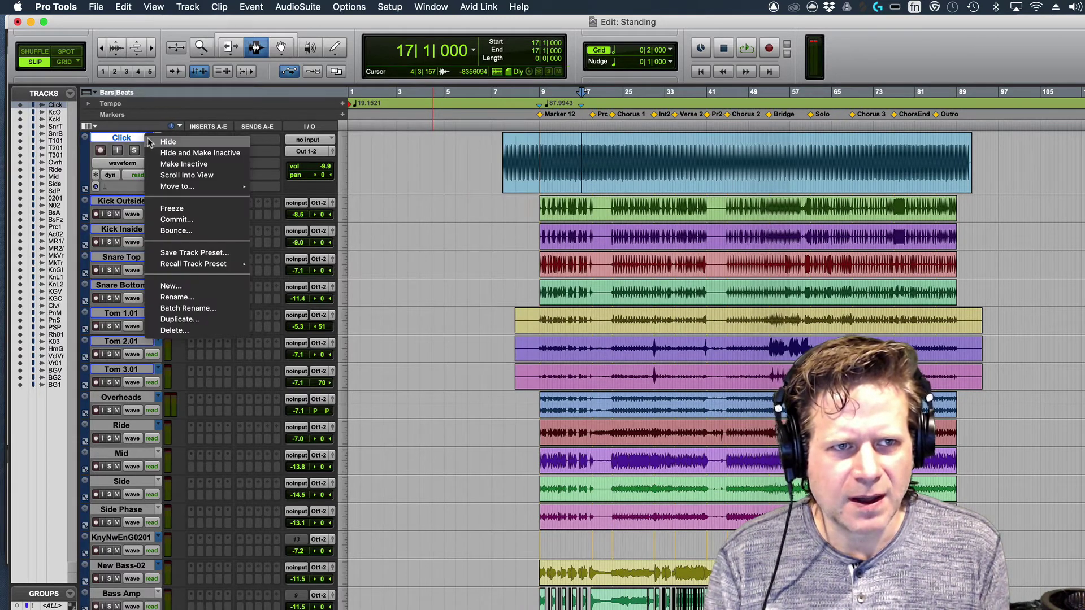
left_click(187, 153)
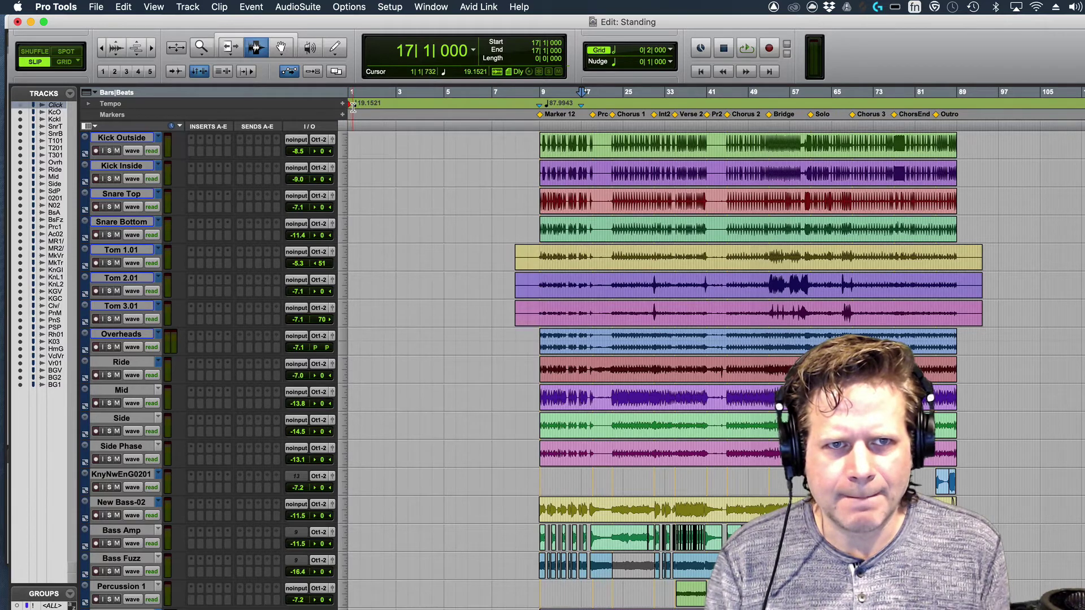
- Play the drums from just before bar 9 to check them against the new tempo grid
left_click(533, 149)
key("space")
key("super+bracketright")
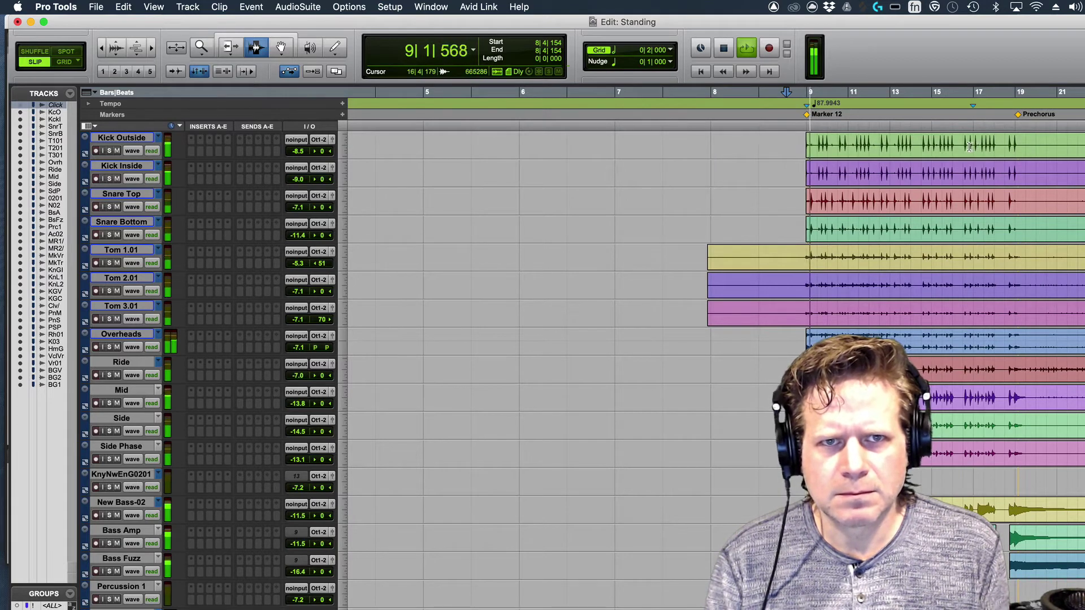
key("super+bracketleft")
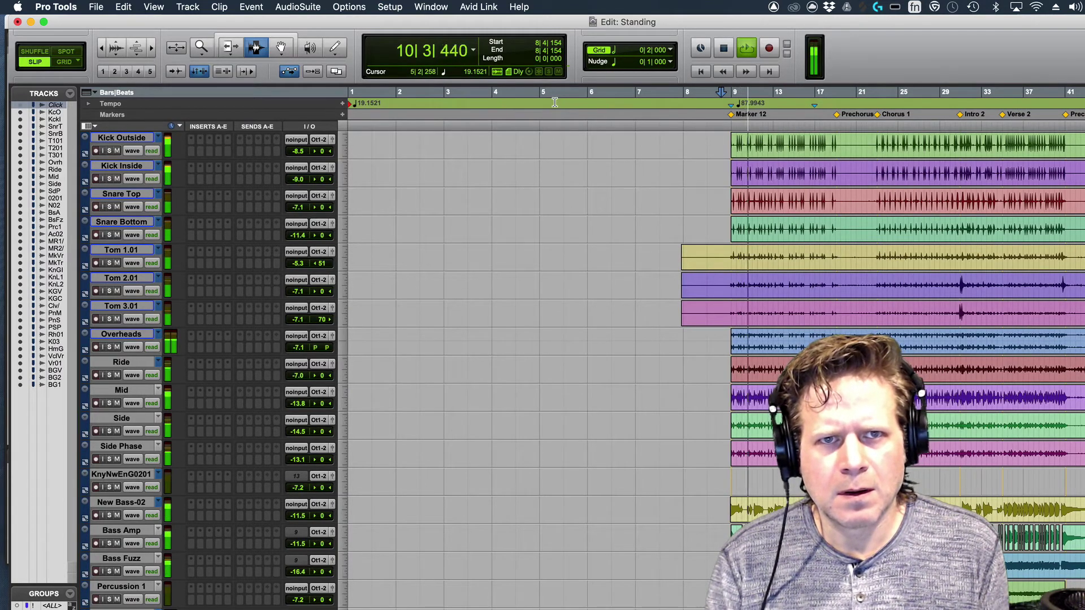
key("space")
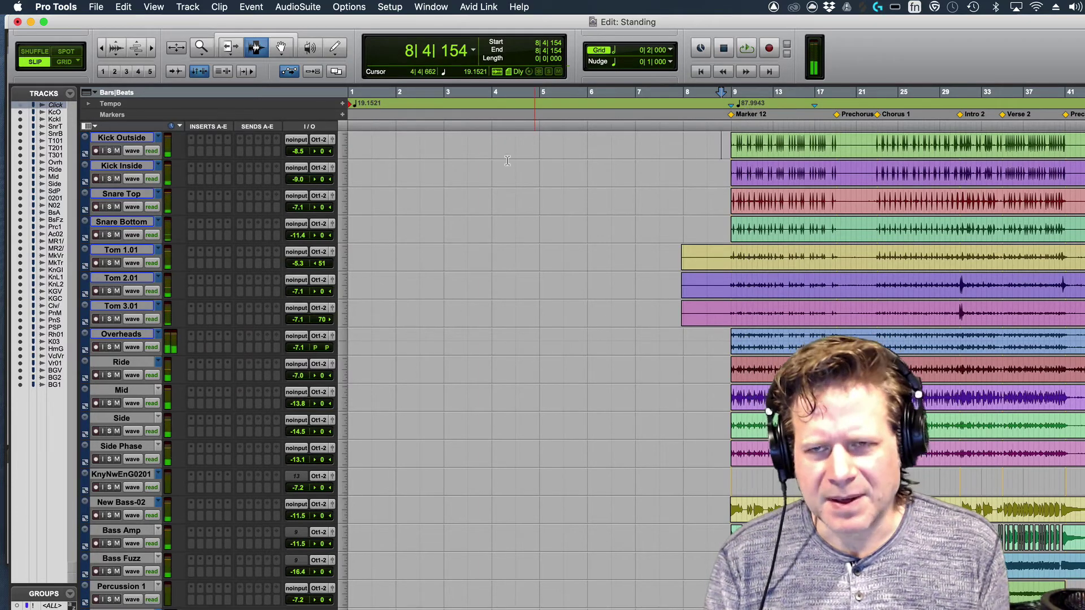
- Look through the clips on the bass, guitar, piano and vocal tracks below the drums against the bar grid
scroll(935, 257, "down", 9)
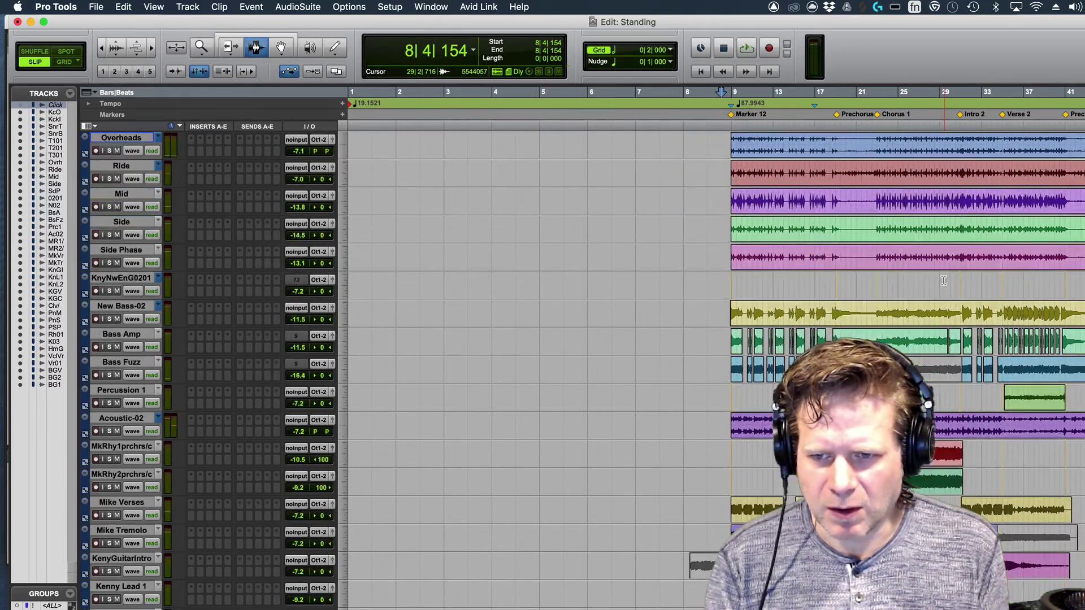
key("super+bracketleft")
scroll(720, 285, "down", 13)
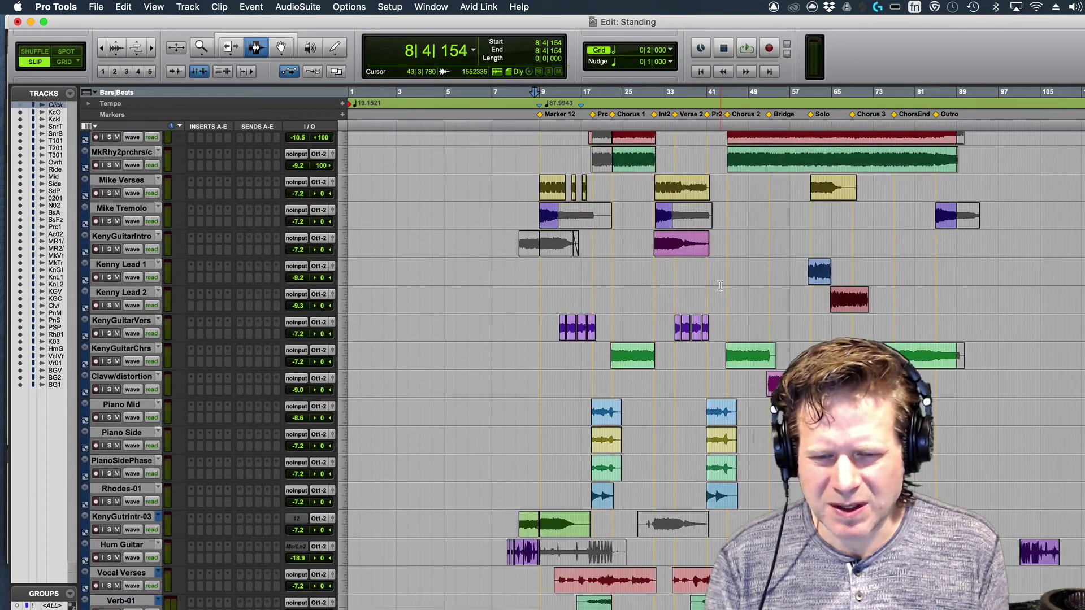
scroll(720, 285, "up", 5)
scroll(720, 286, "down", 5)
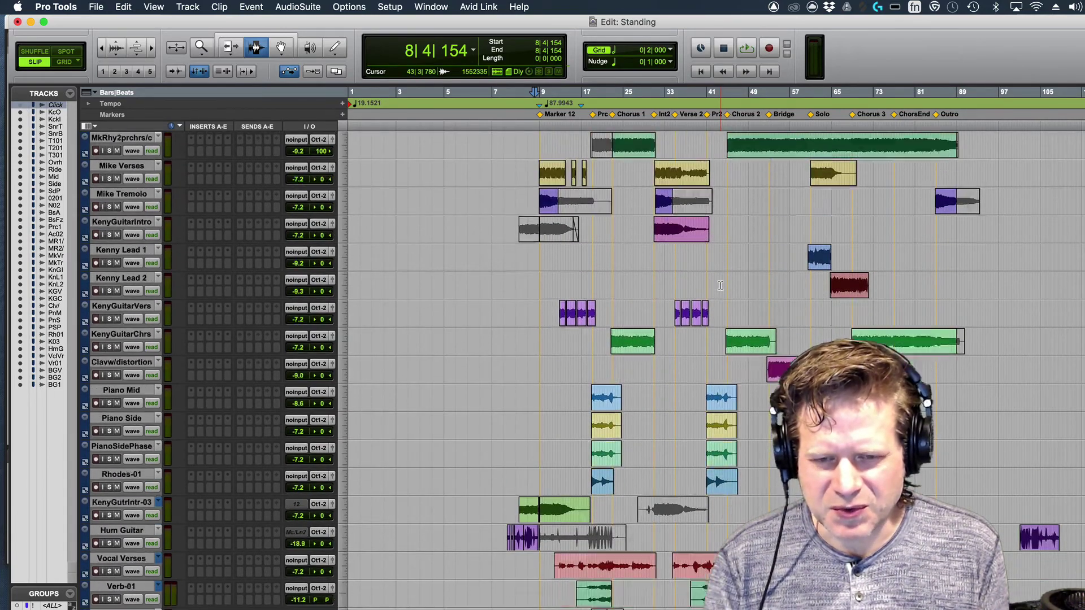
scroll(720, 285, "up", 3)
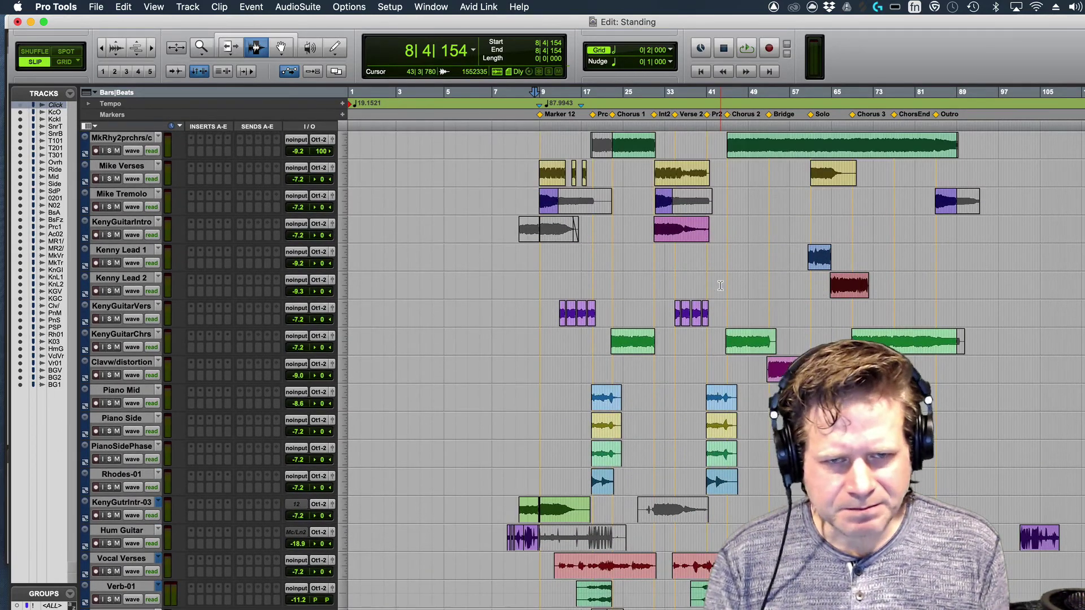
scroll(721, 285, "up", 20)
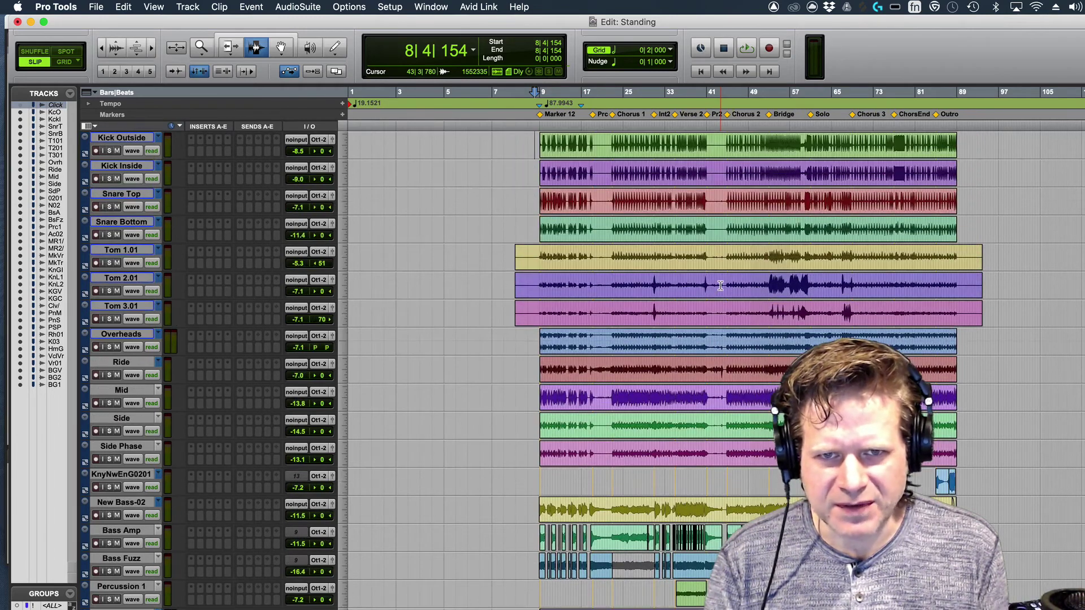